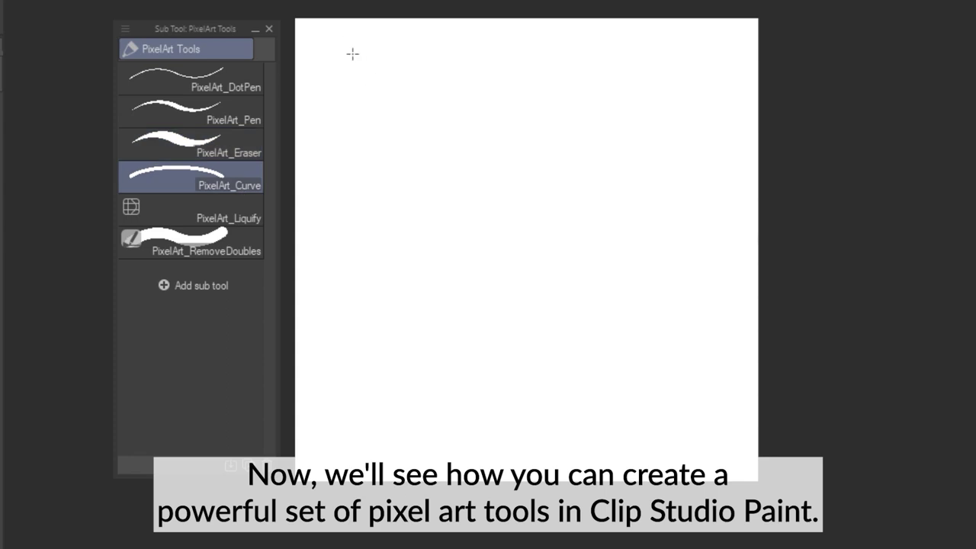
- Draw an S-shaped stroke with PixelArt_Curve, reshape it into a wavy line and trace over it with PixelArt_RemoveDoubles
drag(352, 53, 708, 473)
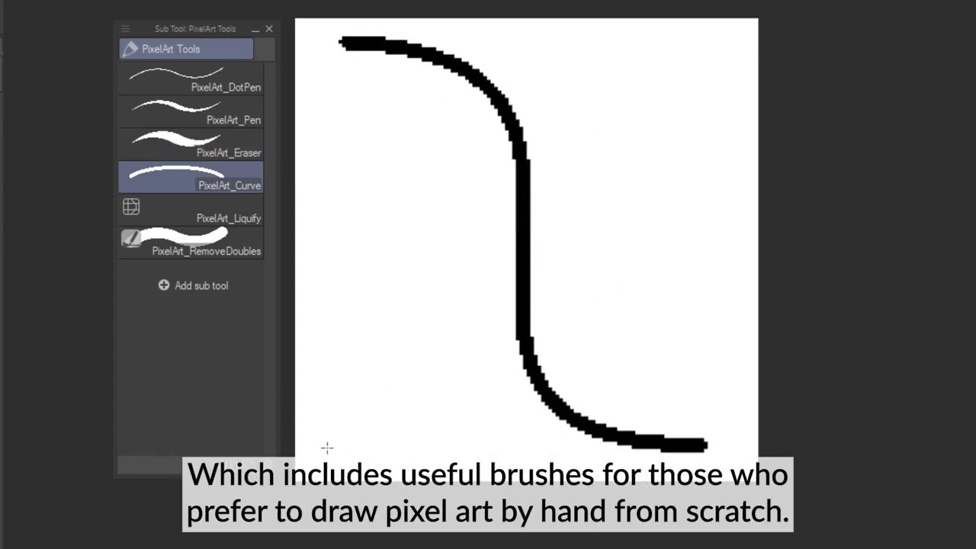
mouse_move(534, 109)
mouse_down()
mouse_move(607, 219)
mouse_move(331, 402)
mouse_move(595, 227)
mouse_move(401, 260)
mouse_move(588, 228)
mouse_up()
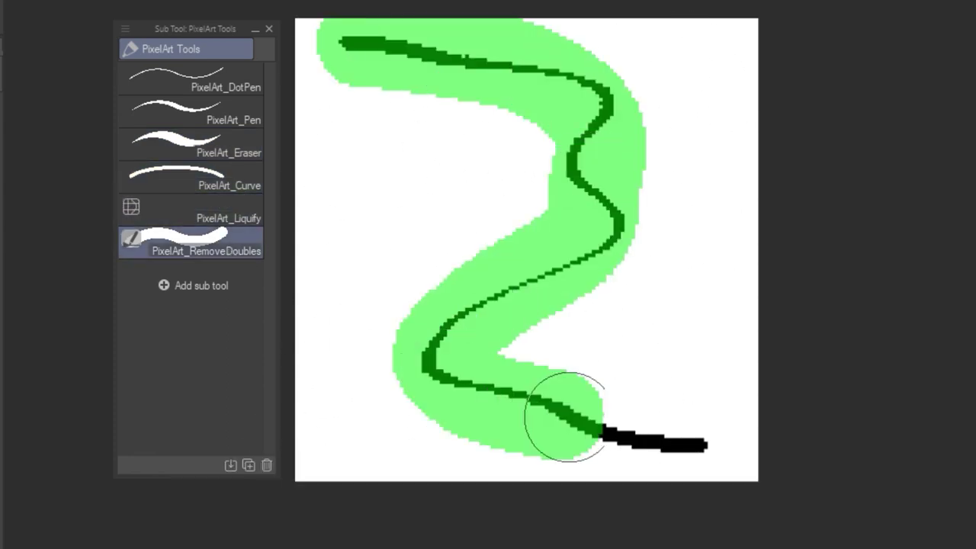
drag(562, 414, 568, 418)
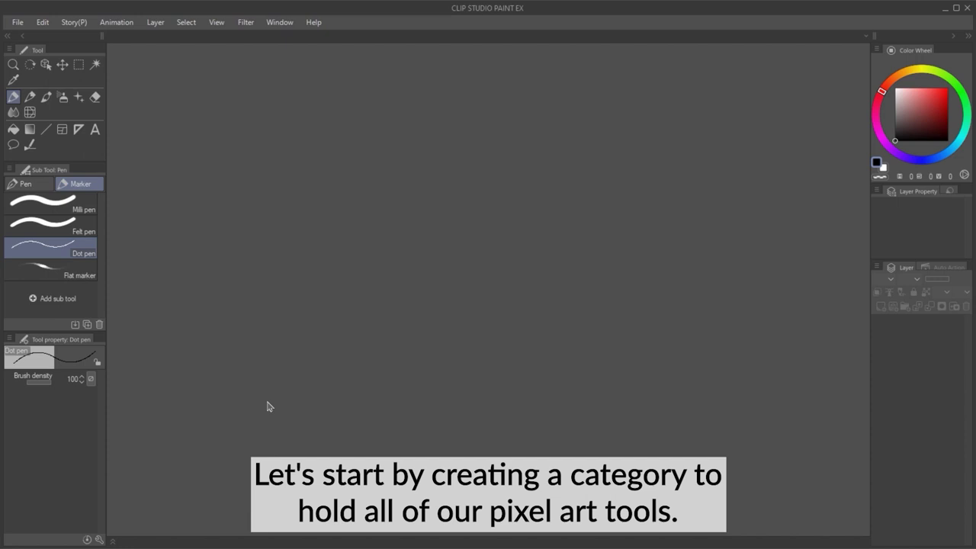
- Duplicate the Dot pen sub tool as PixelArt Tools and place the copy as its own group in the Tool palette
right_click(85, 253)
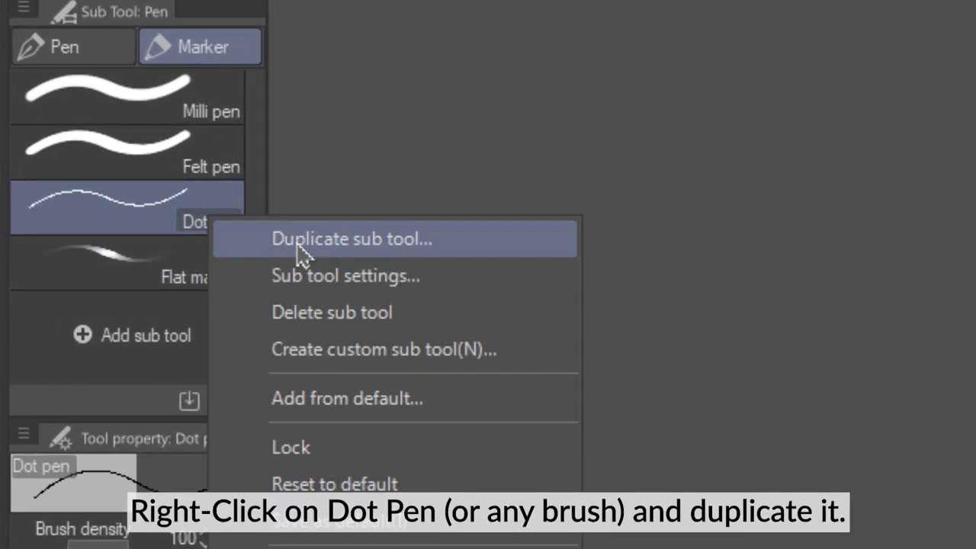
click(319, 247)
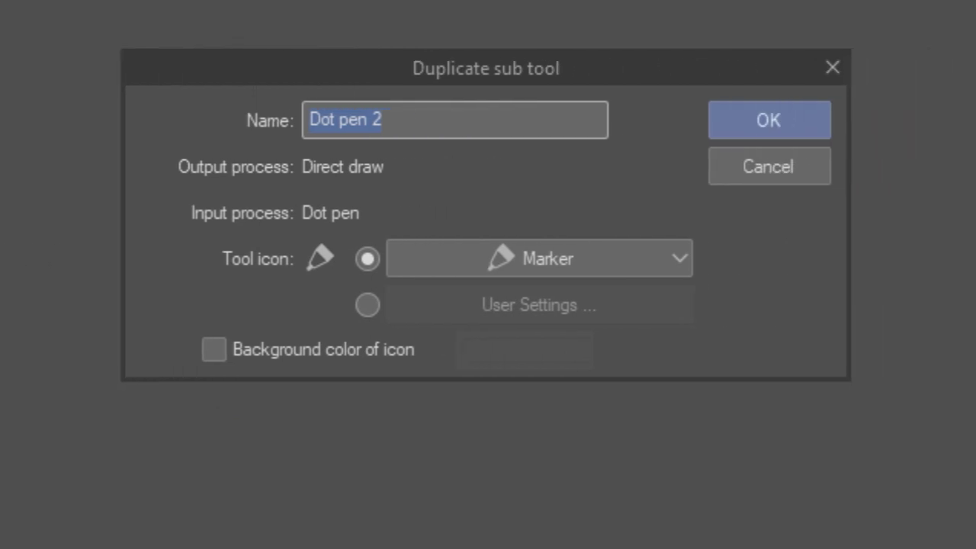
text(PixelArt To)
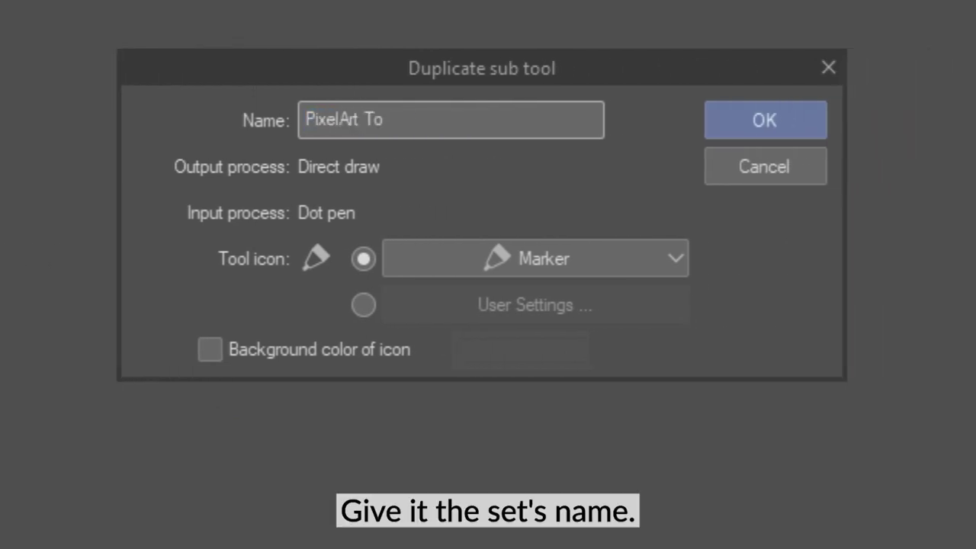
text(ols)
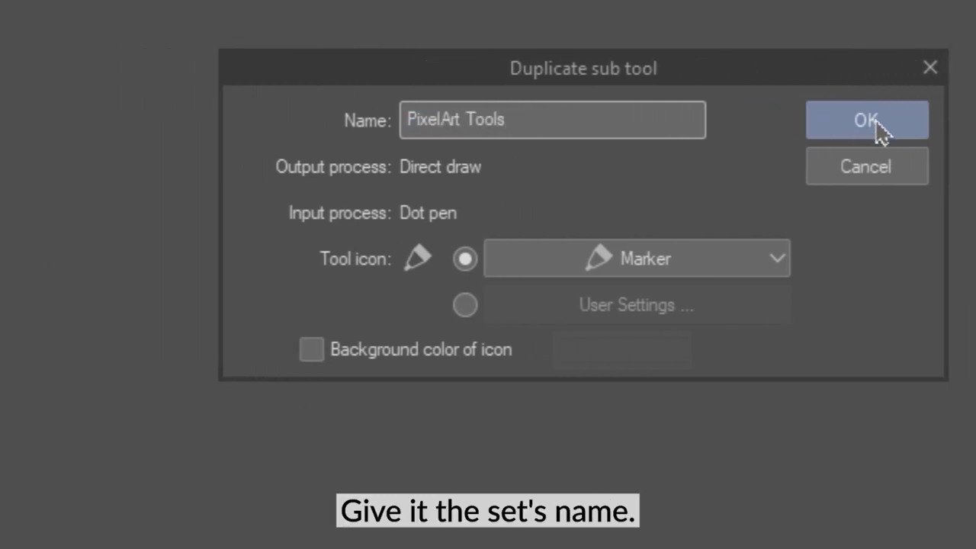
click(770, 122)
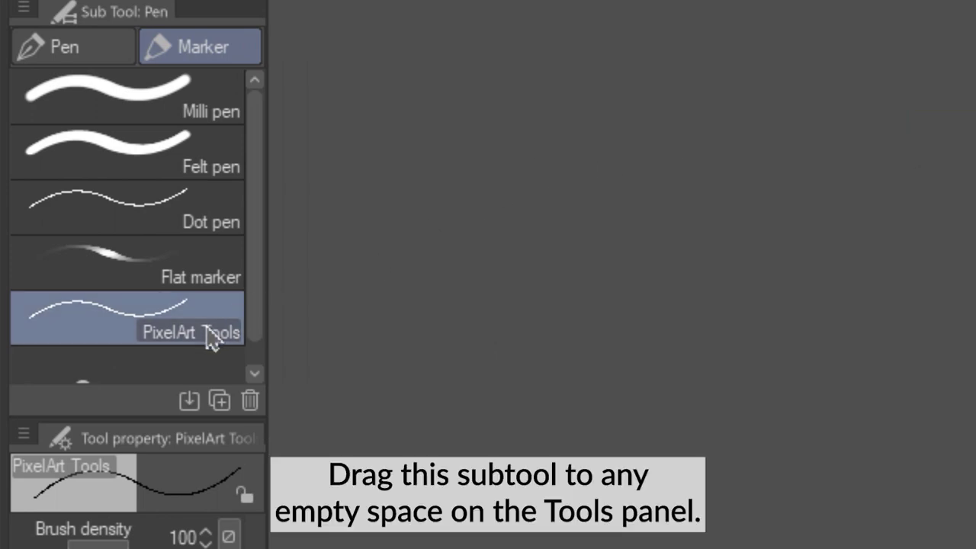
drag(212, 339, 109, 103)
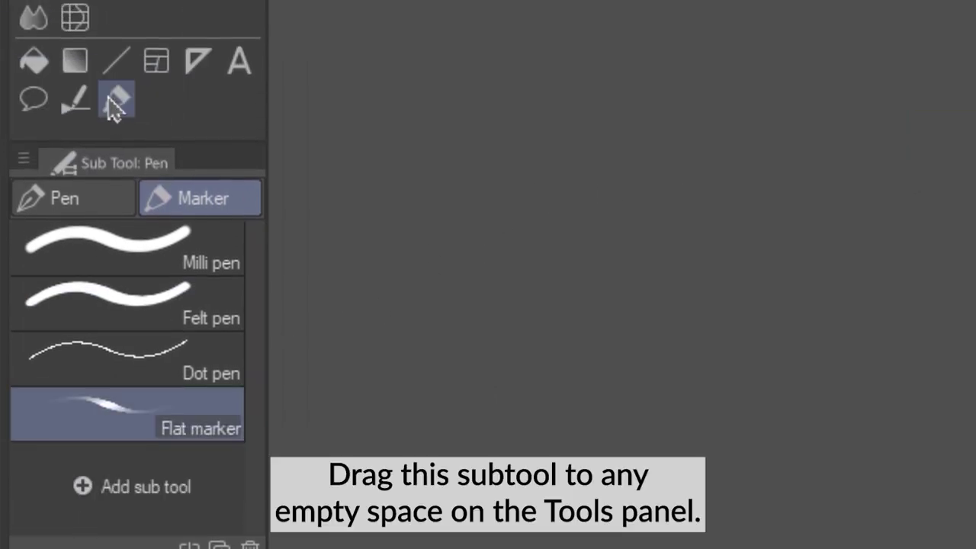
click(119, 103)
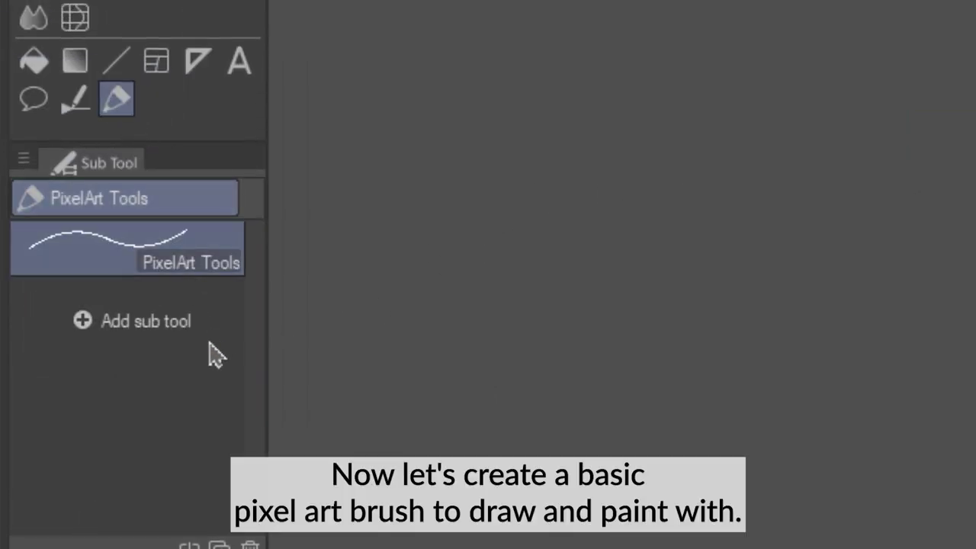
- Create a custom sub tool named PixelArt_Pen with Direct draw as output process and Pen as input process
click(25, 159)
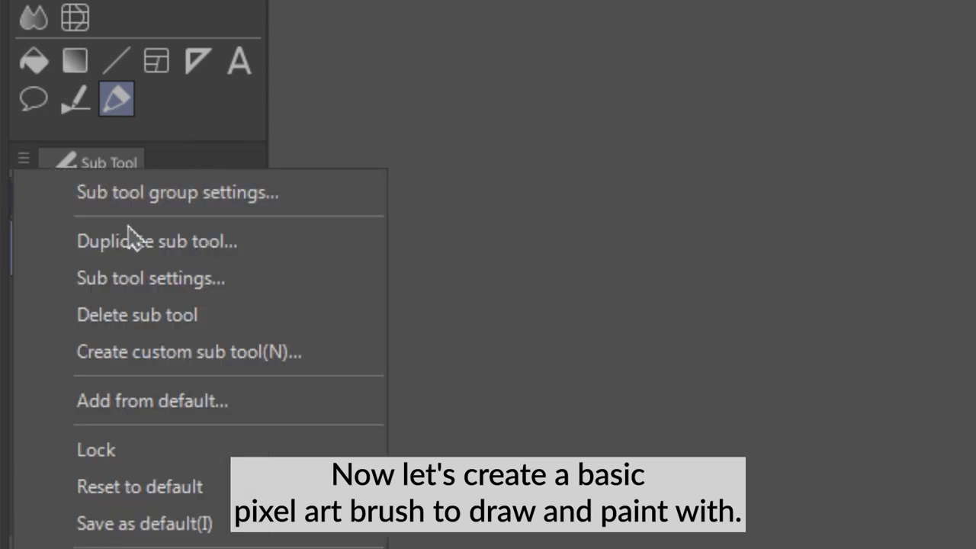
click(233, 352)
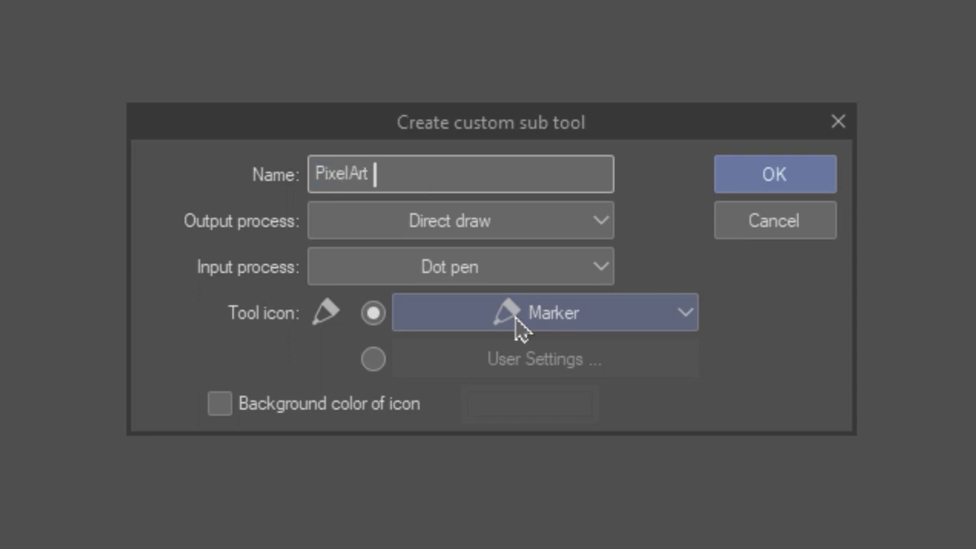
text(PixelArt_Pen)
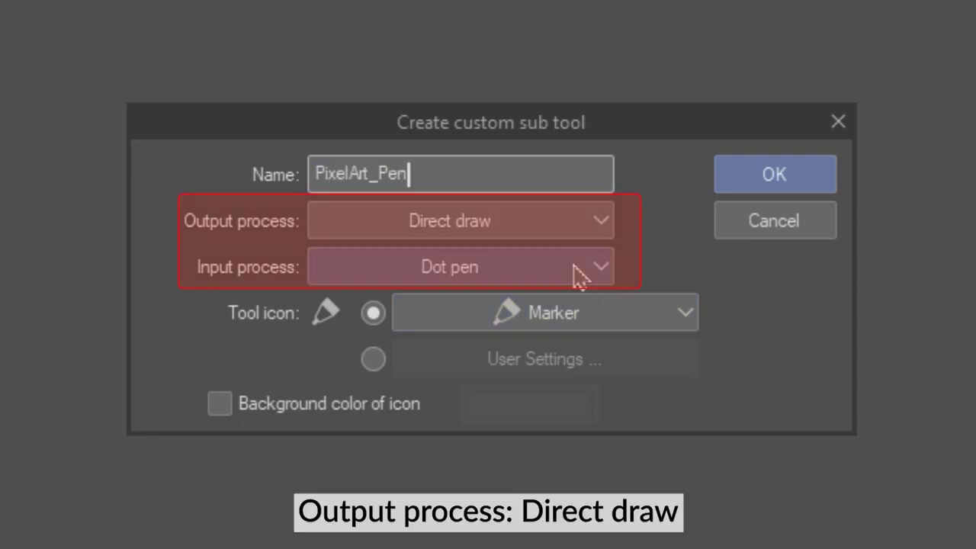
click(530, 271)
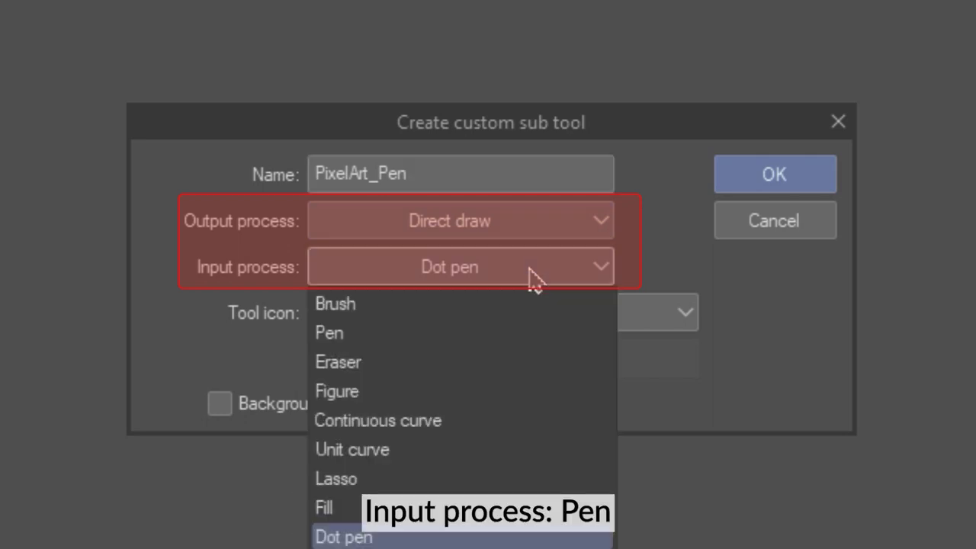
click(530, 335)
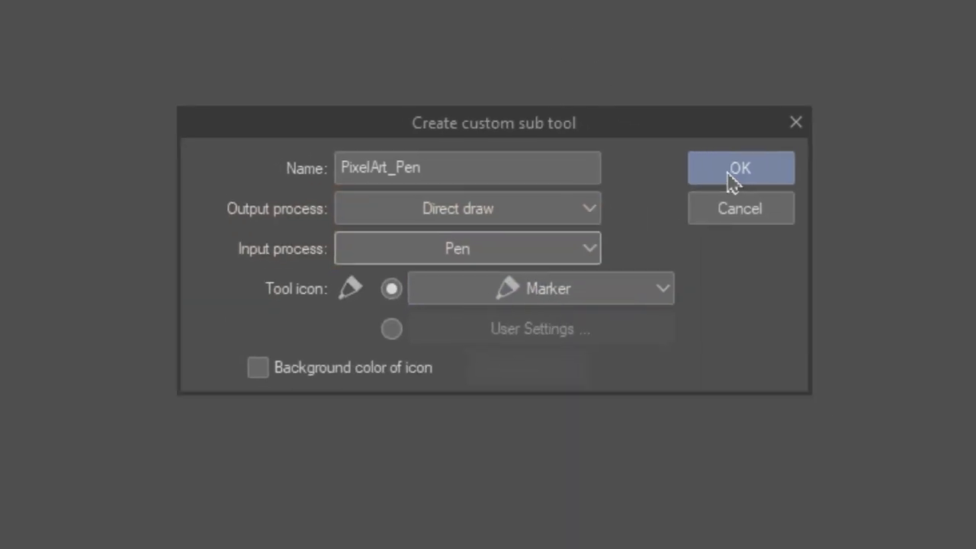
click(732, 182)
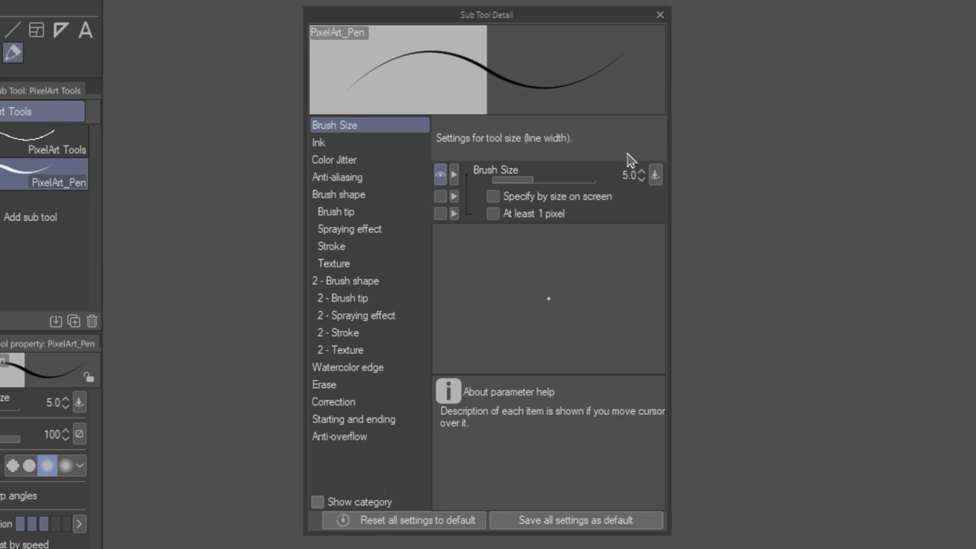
- Review the size, ink and color settings of PixelArt_Pen, then set its anti-aliasing to none and hide that option from the tool properties
click(655, 176)
click(655, 176)
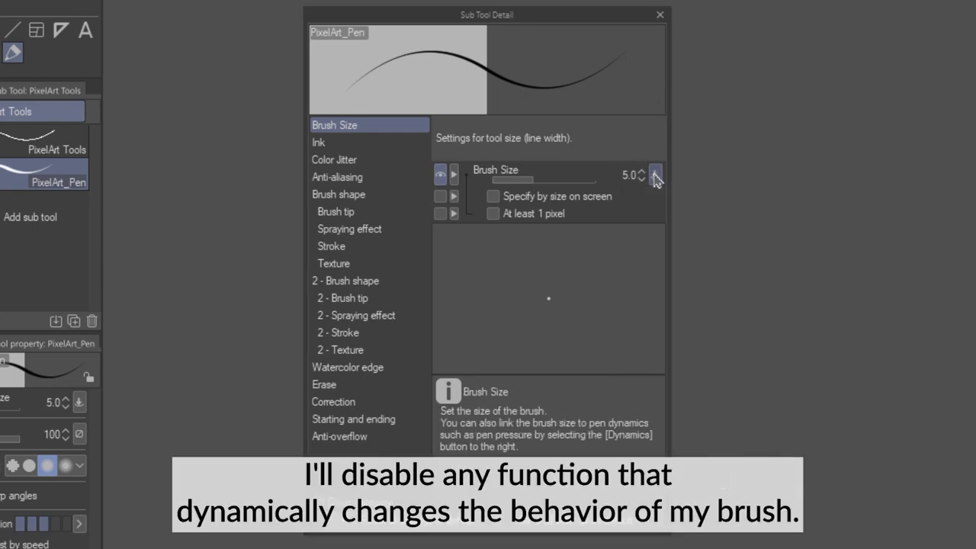
click(382, 144)
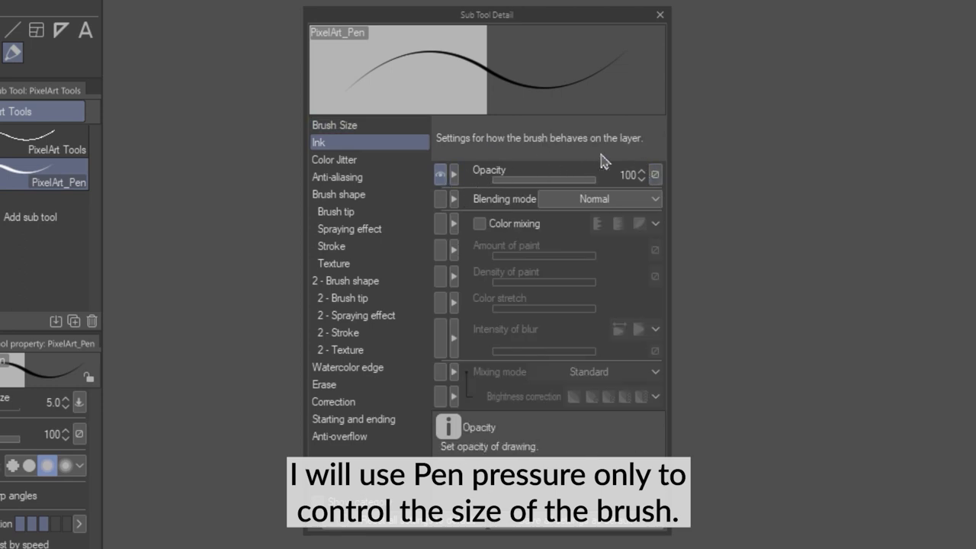
click(370, 160)
click(366, 177)
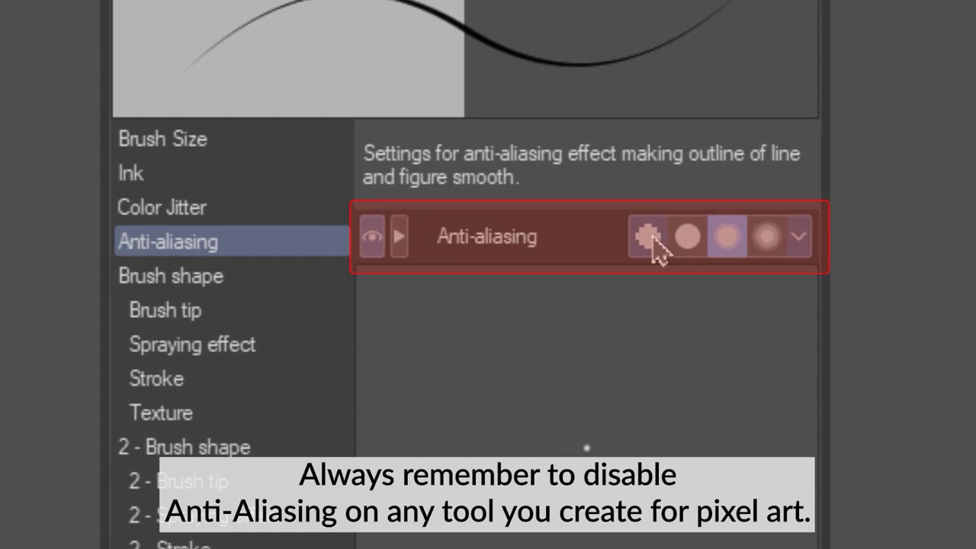
click(649, 240)
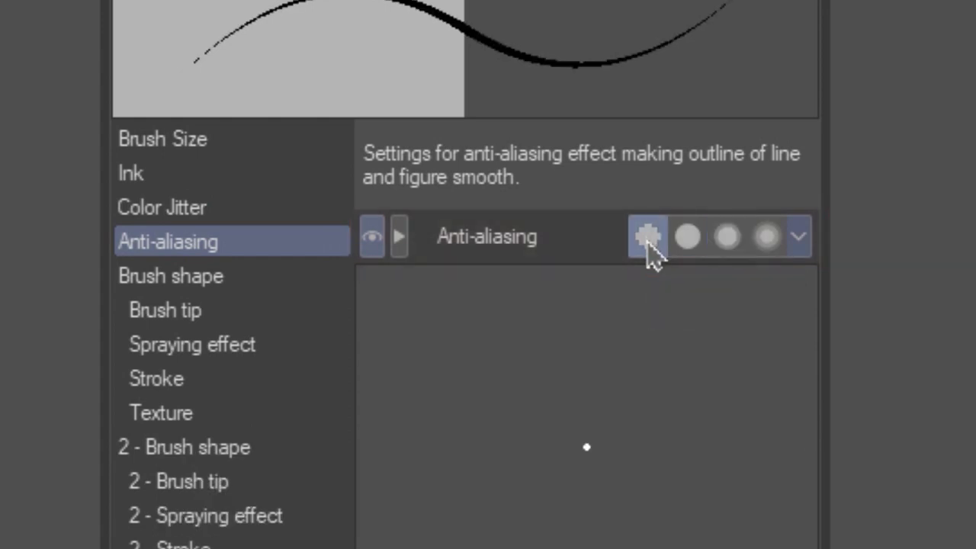
click(373, 241)
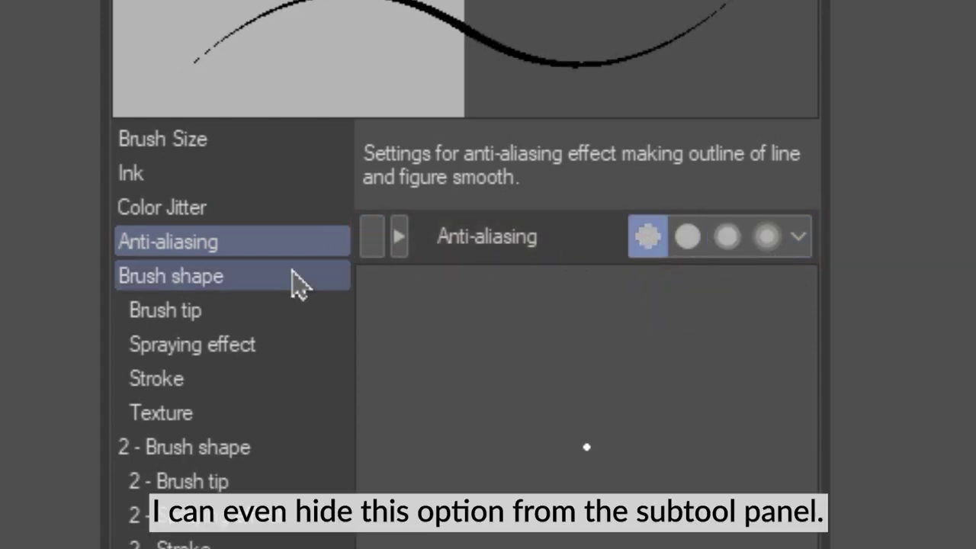
- Disable and hide Adjust by speed in the correction settings of PixelArt_Pen and draw a test stroke on the canvas
click(263, 282)
click(255, 313)
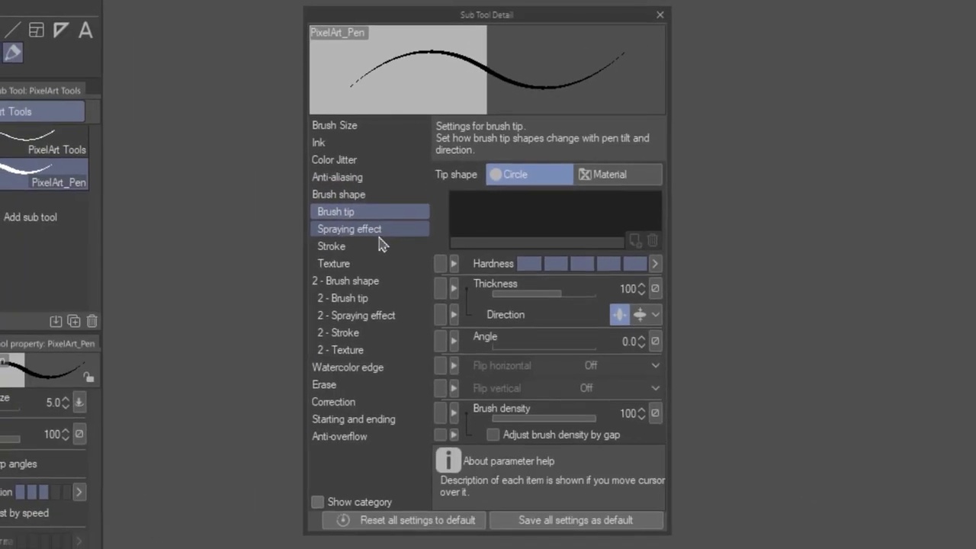
click(244, 344)
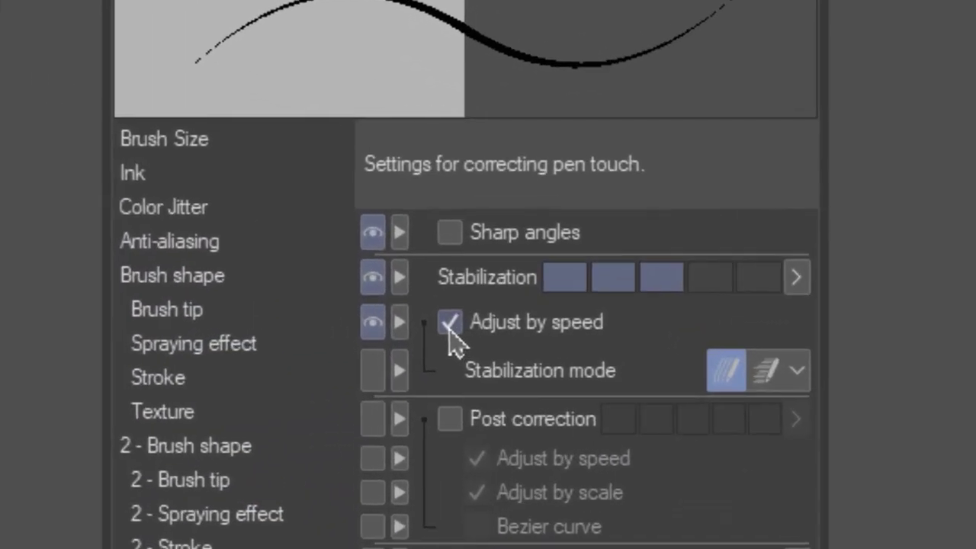
click(448, 327)
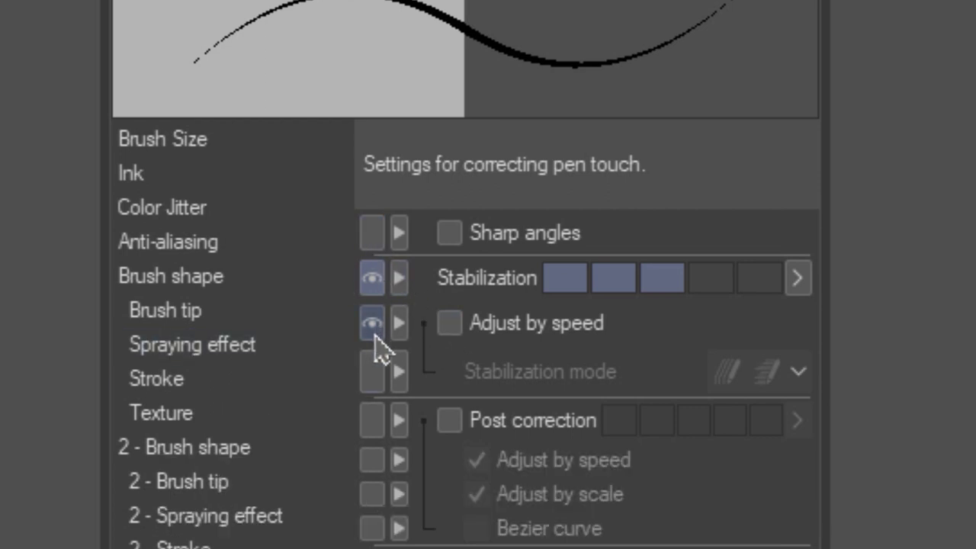
click(374, 327)
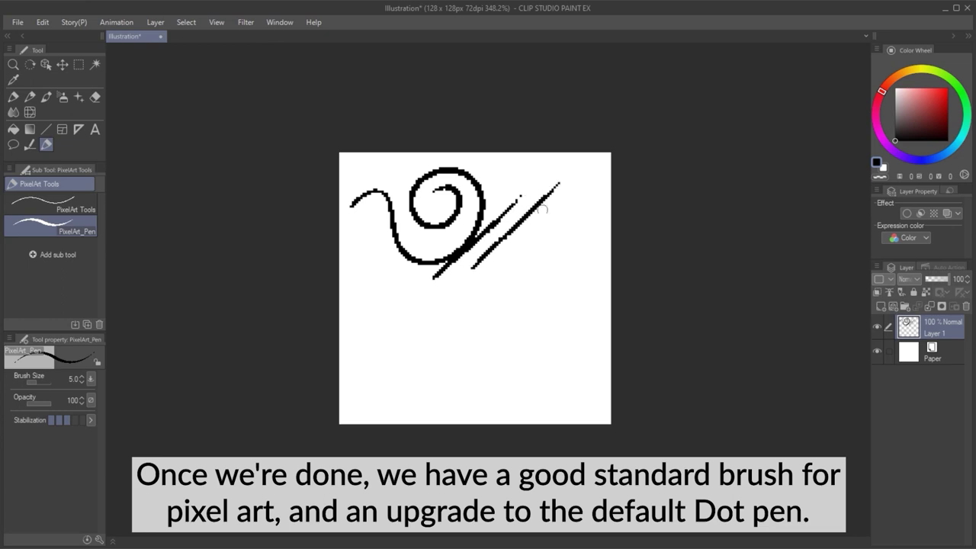
drag(363, 313, 361, 322)
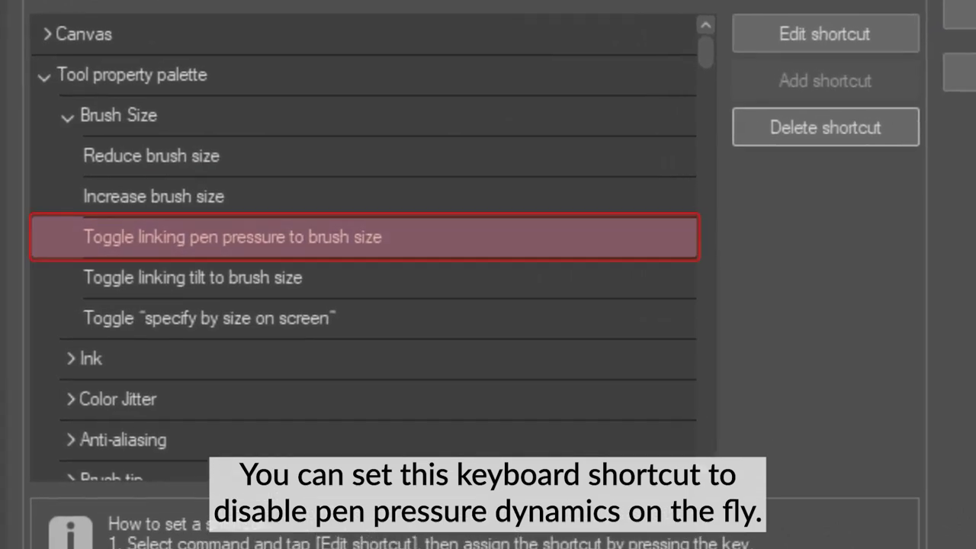
- Assign Alt+1 to toggling the link between pen pressure and brush size, and draw wavy test strokes with PixelArt_Pen
click(606, 251)
key(alt+1)
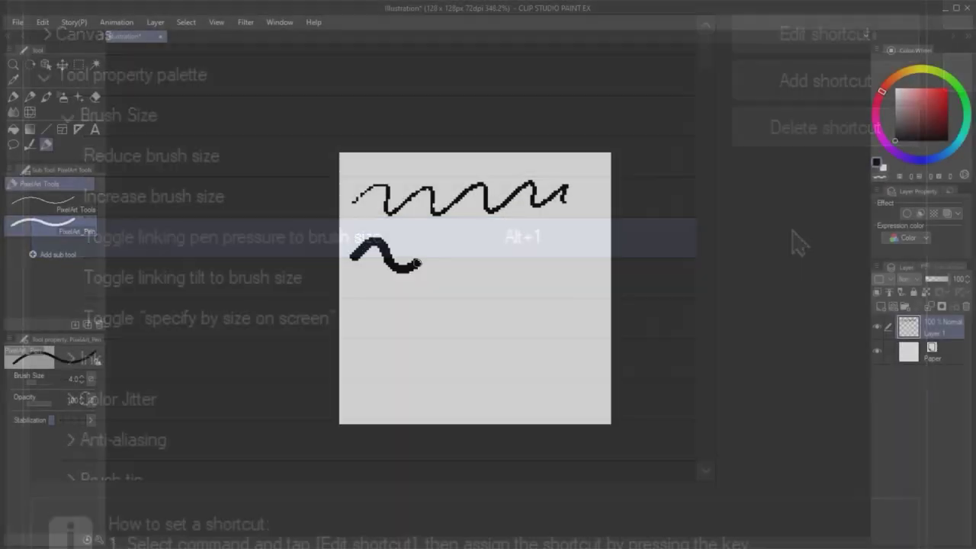
drag(414, 261, 555, 255)
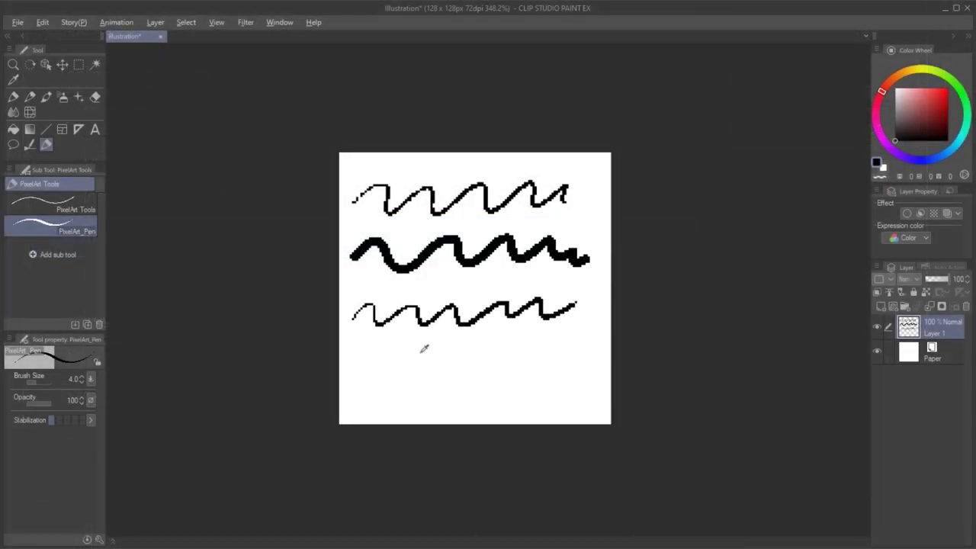
drag(356, 378, 446, 339)
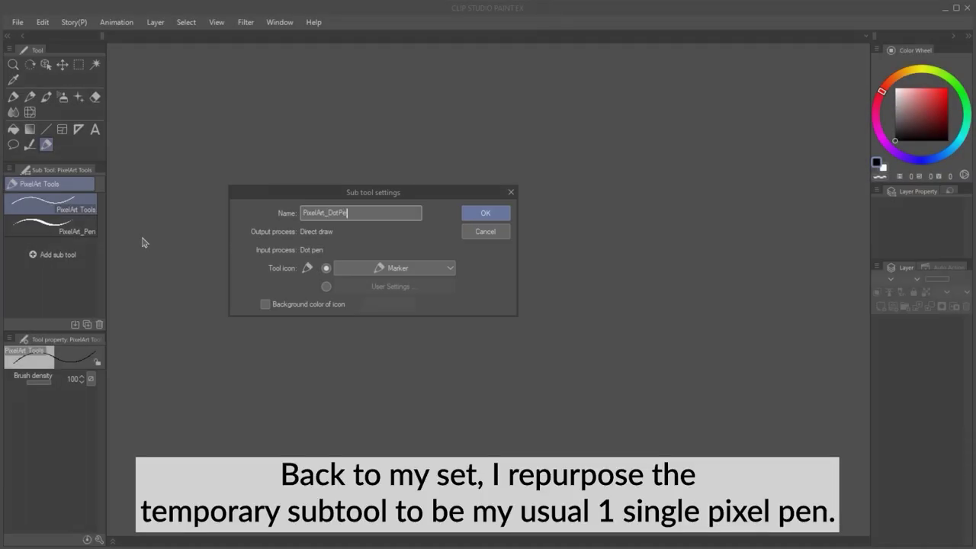
- Rename the PixelArt Tools sub tool as PixelArt_DotPen
text(n)
key(Return)
- Duplicate PixelArt_Pen as PixelArt_Eraser, with the opacity option hidden and the blending mode set to Erase
right_click(85, 229)
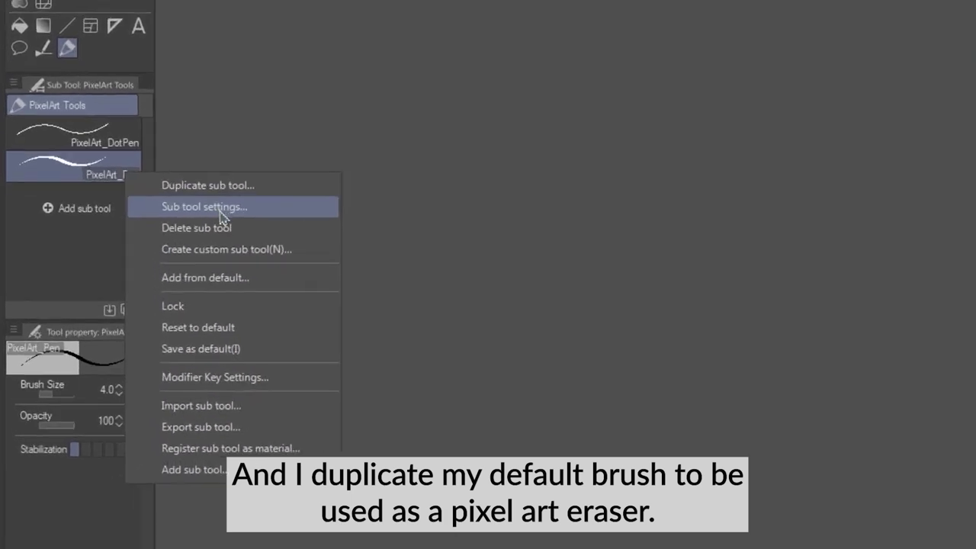
click(207, 185)
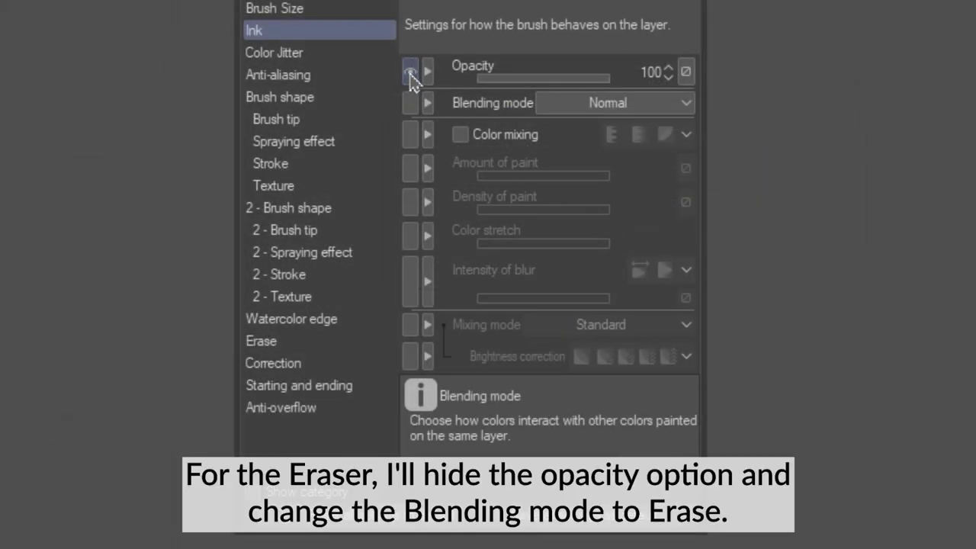
click(619, 106)
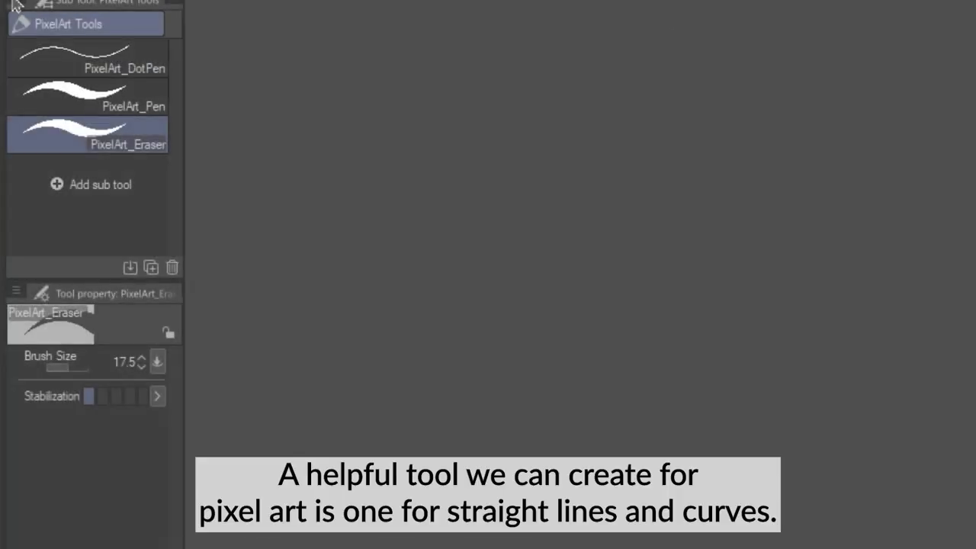
- Create a custom sub tool named PixelArt_Curve with Direct draw as the output process and Unit curve as the input process
click(16, 6)
click(87, 130)
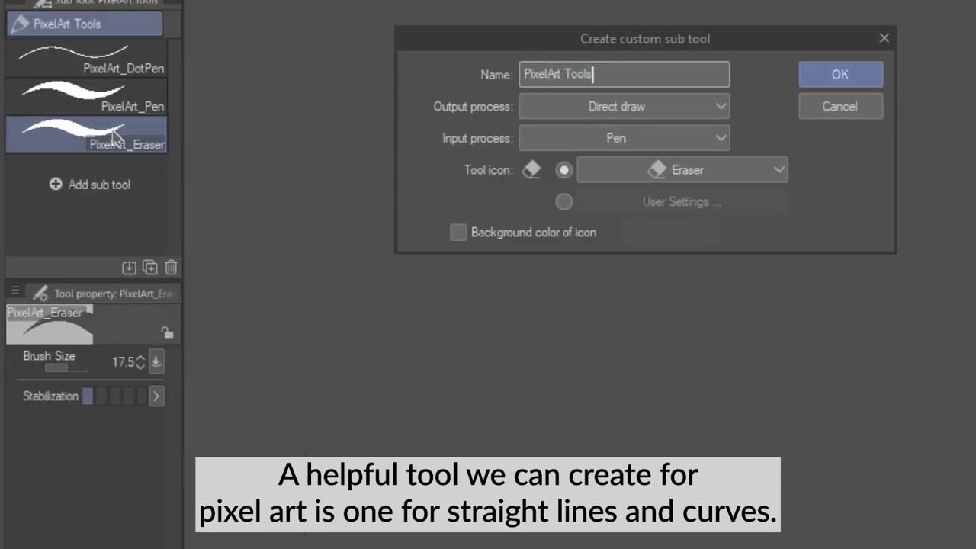
key(BackSpace)
key(BackSpace)
key(BackSpace)
key(BackSpace)
key(BackSpace)
key(BackSpace)
text(_Curve)
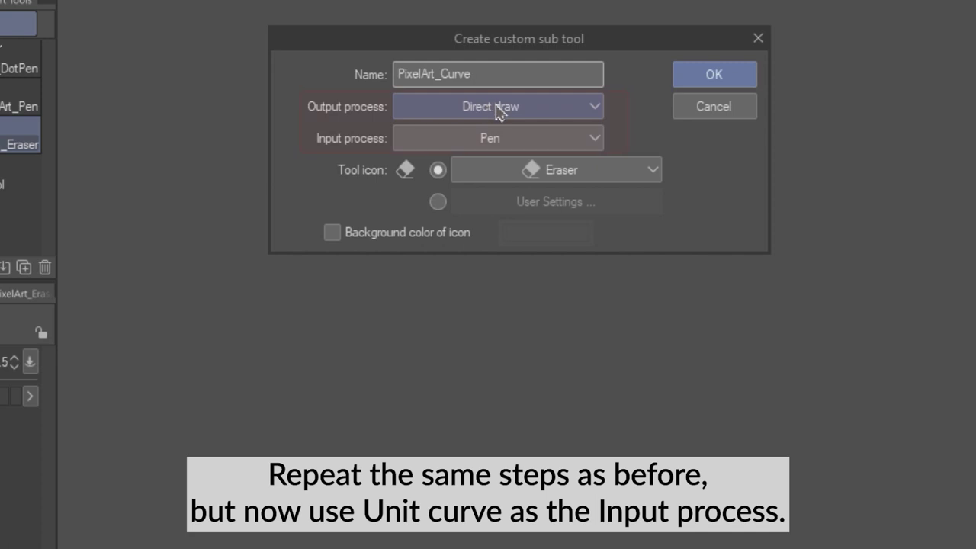
click(511, 141)
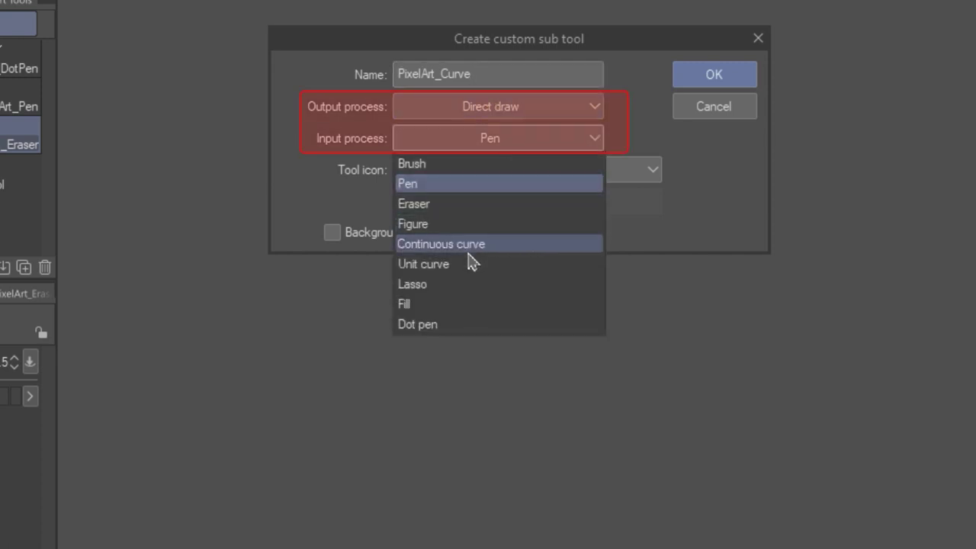
click(469, 267)
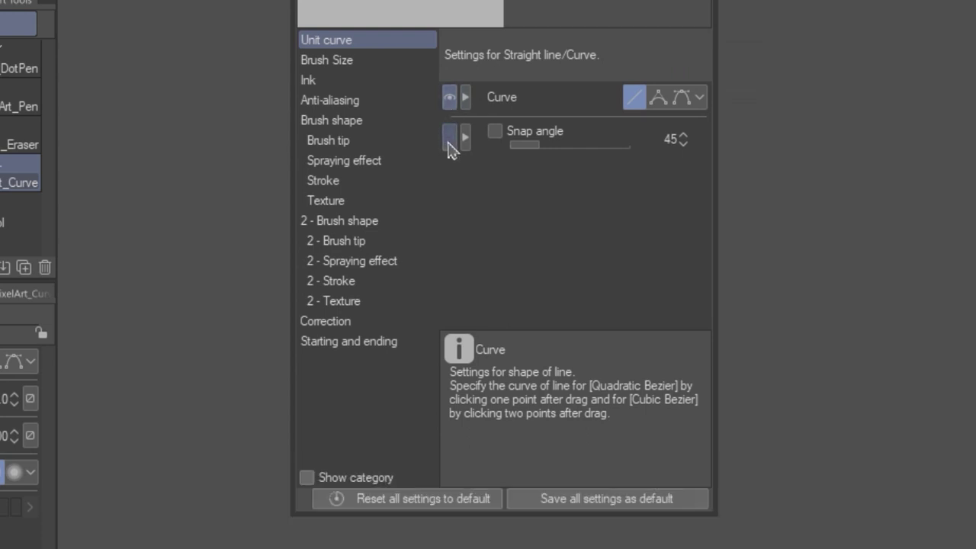
- Show Snap angle in the PixelArt_Curve tool properties and draw test diagonal lines and curves on the canvas
click(450, 139)
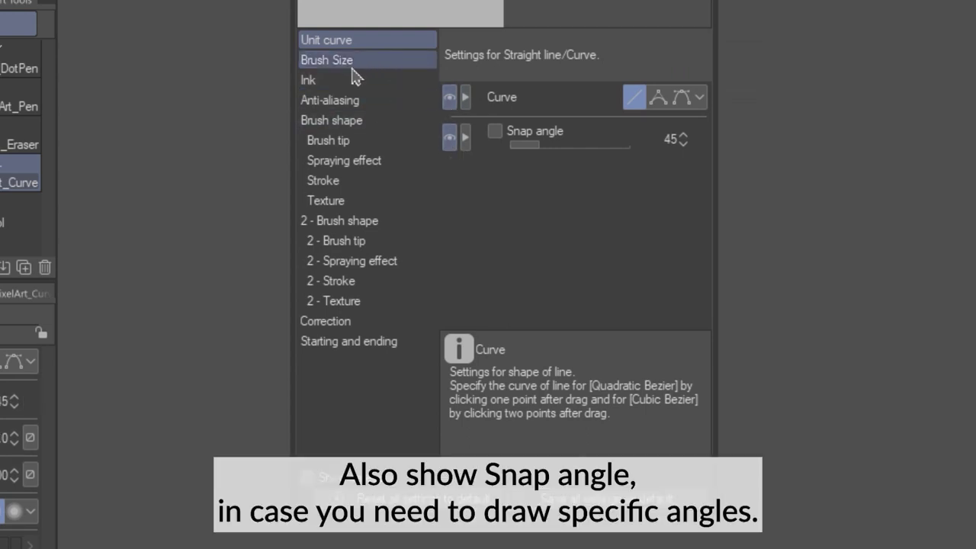
click(353, 80)
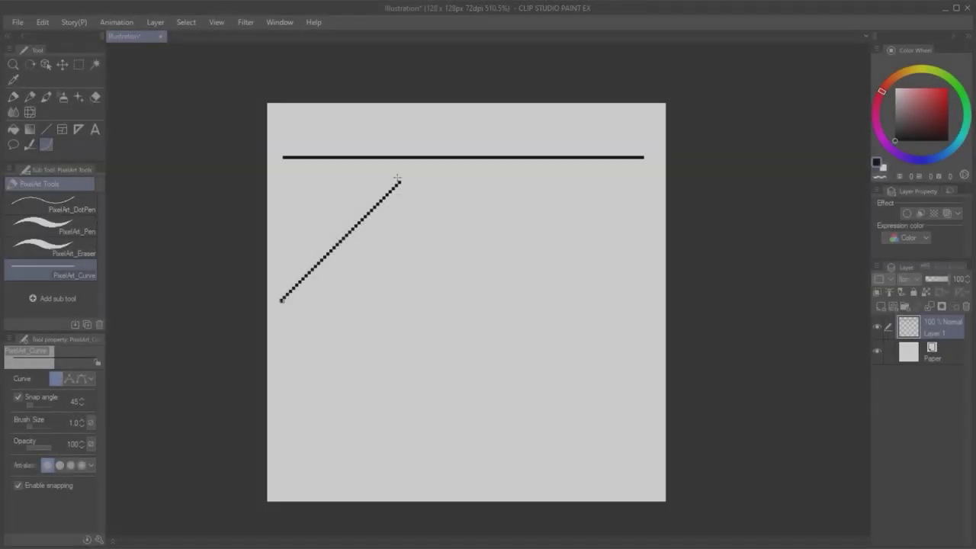
drag(344, 299, 470, 177)
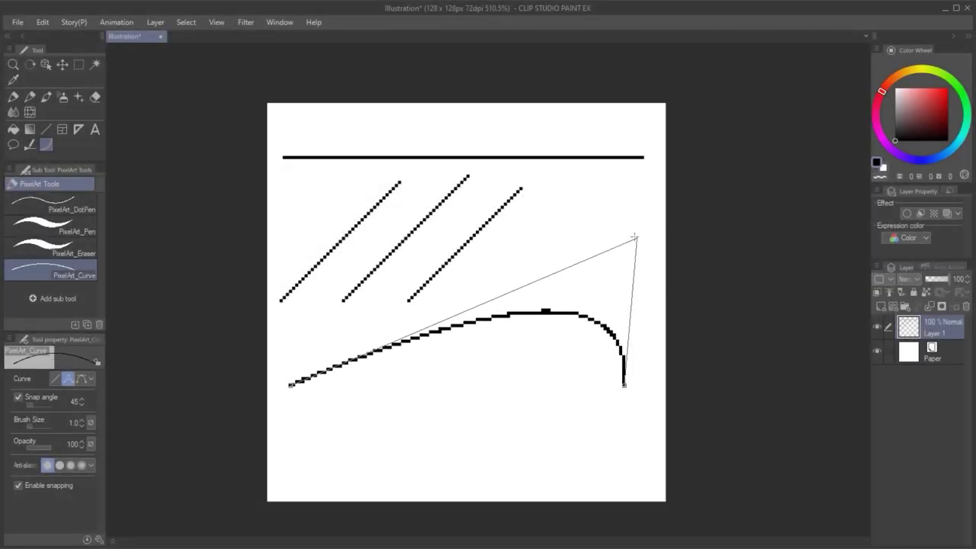
drag(295, 459, 650, 461)
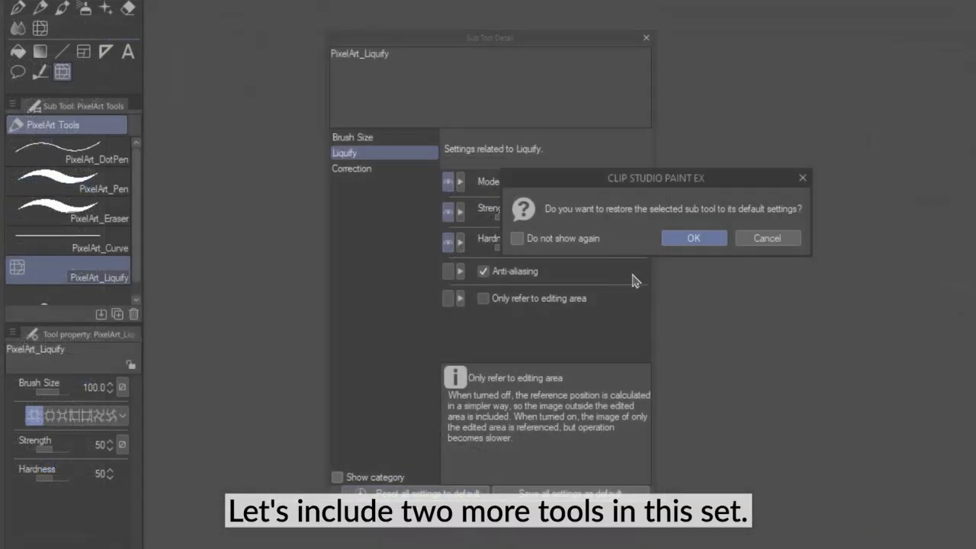
- Restore the PixelArt_Liquify sub tool to its default settings and review its brush size and Liquify settings
click(693, 238)
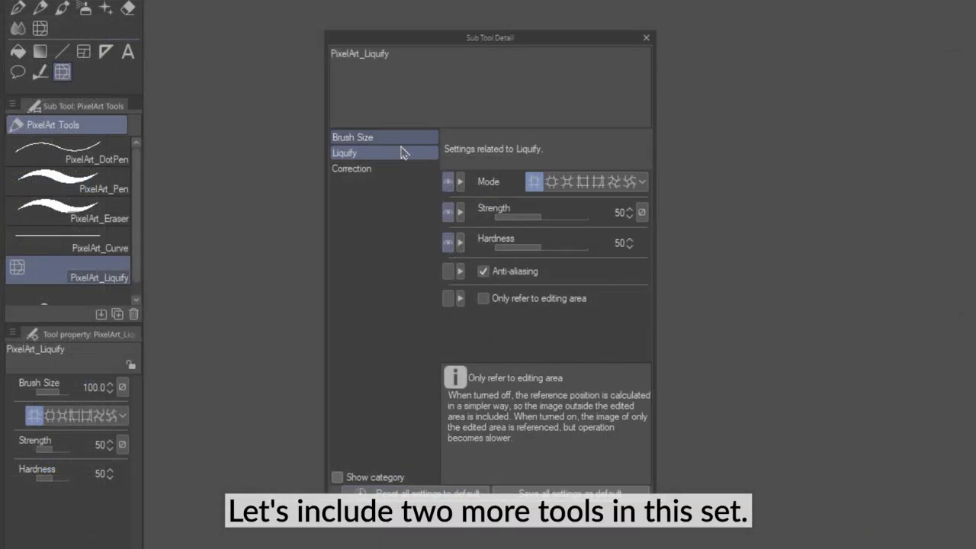
click(398, 139)
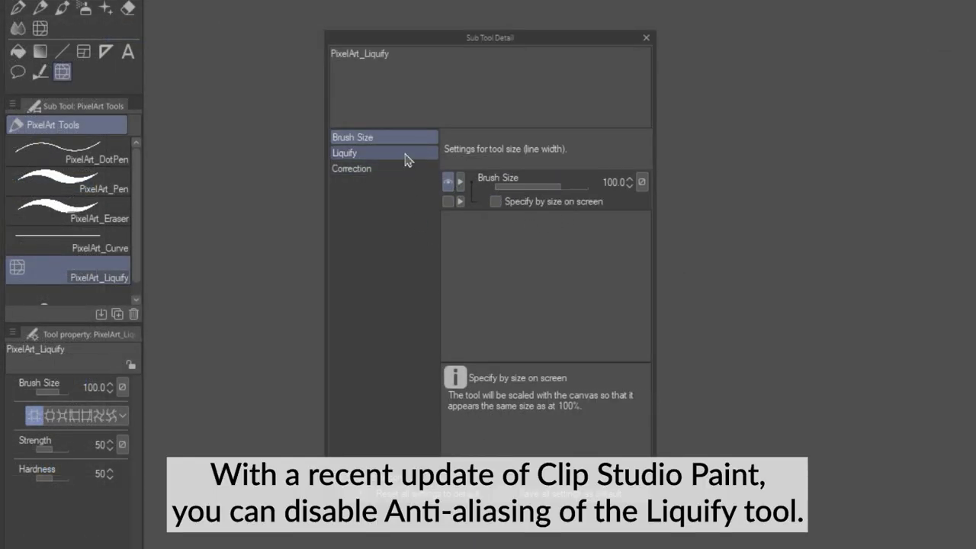
click(403, 149)
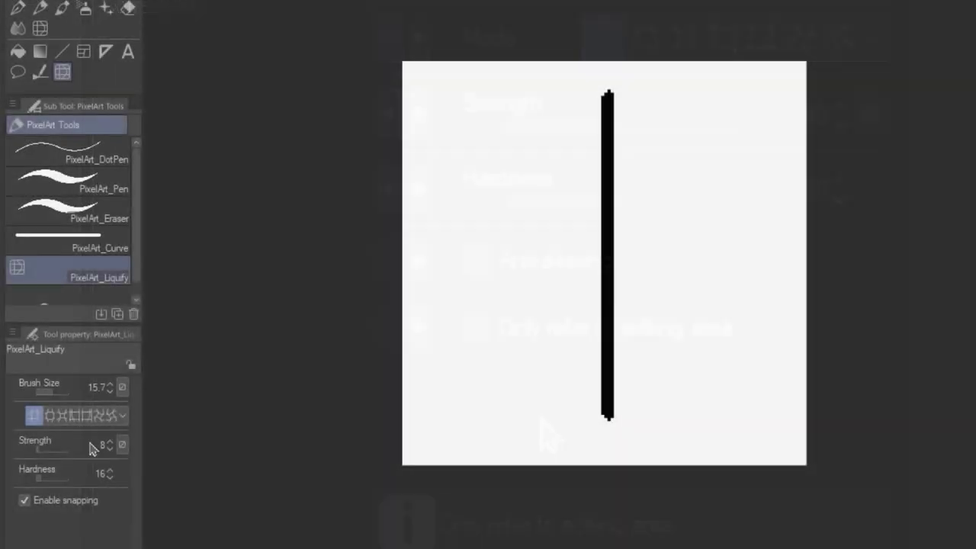
- Try different PixelArt_Liquify distortion modes on the vertical black line
mouse_move(584, 149)
mouse_down()
mouse_move(687, 231)
mouse_move(719, 316)
mouse_up()
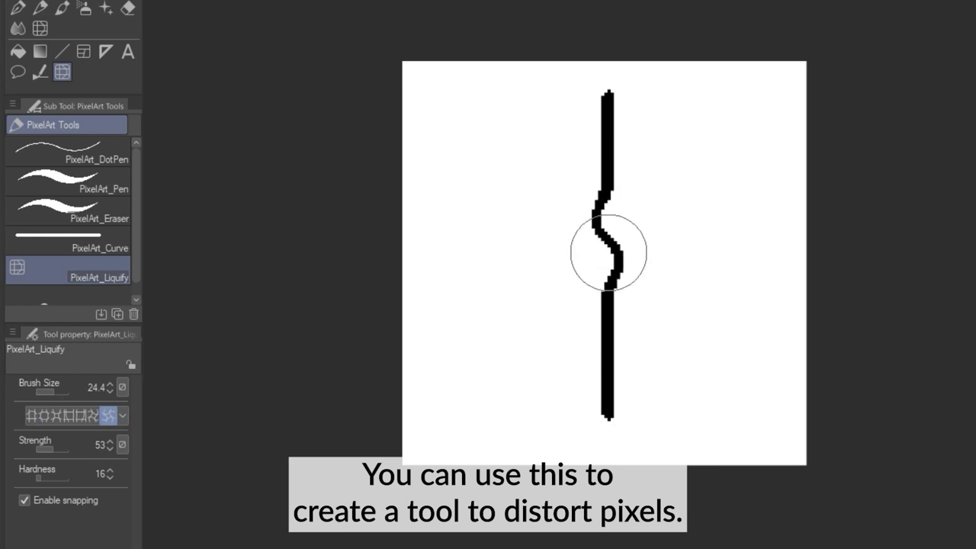
drag(610, 251, 638, 261)
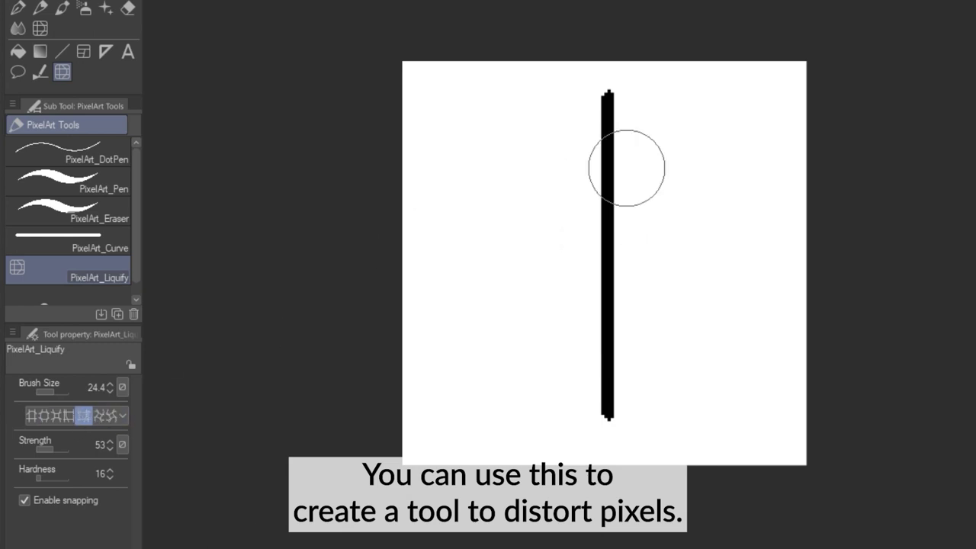
drag(625, 170, 593, 214)
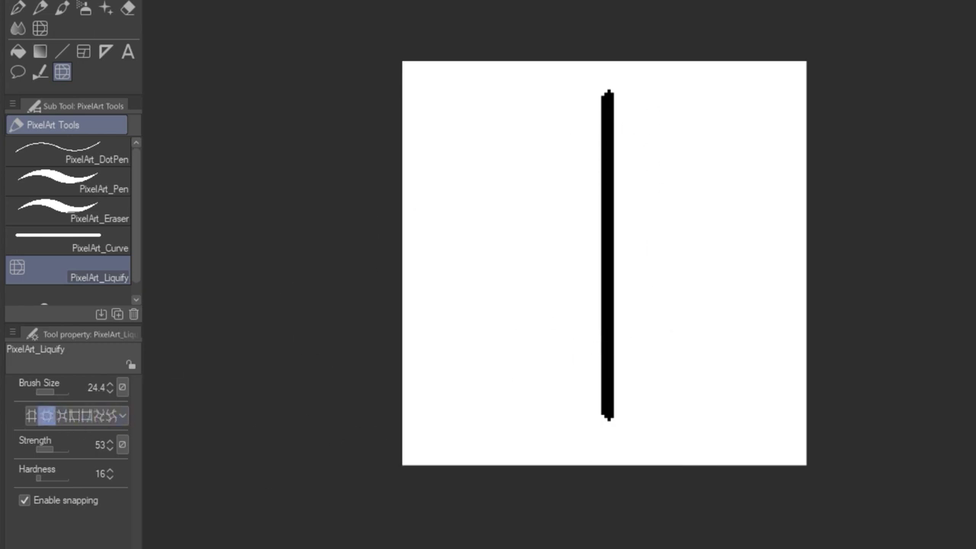
drag(608, 335, 603, 196)
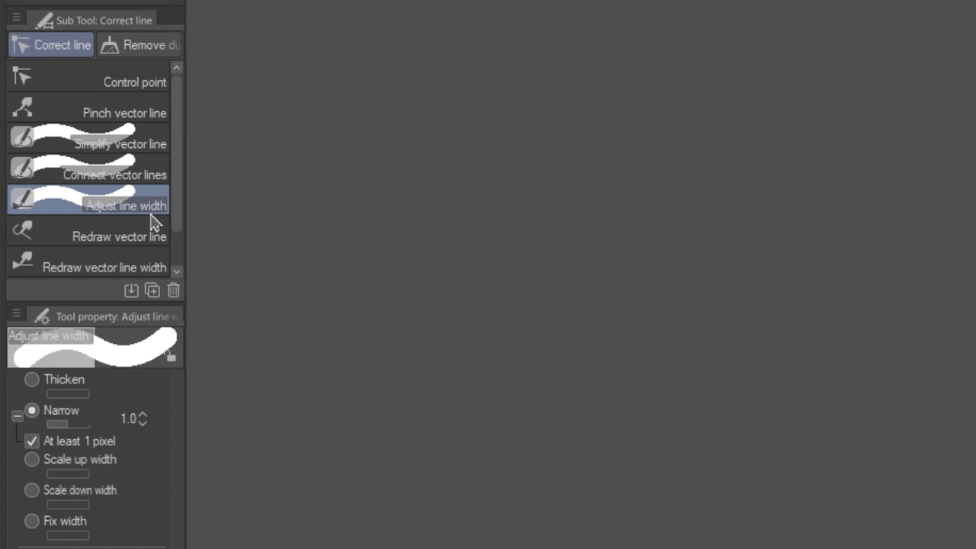
- Duplicate the Adjust line width sub tool as PixelArt_RemoveDoubles
right_click(149, 216)
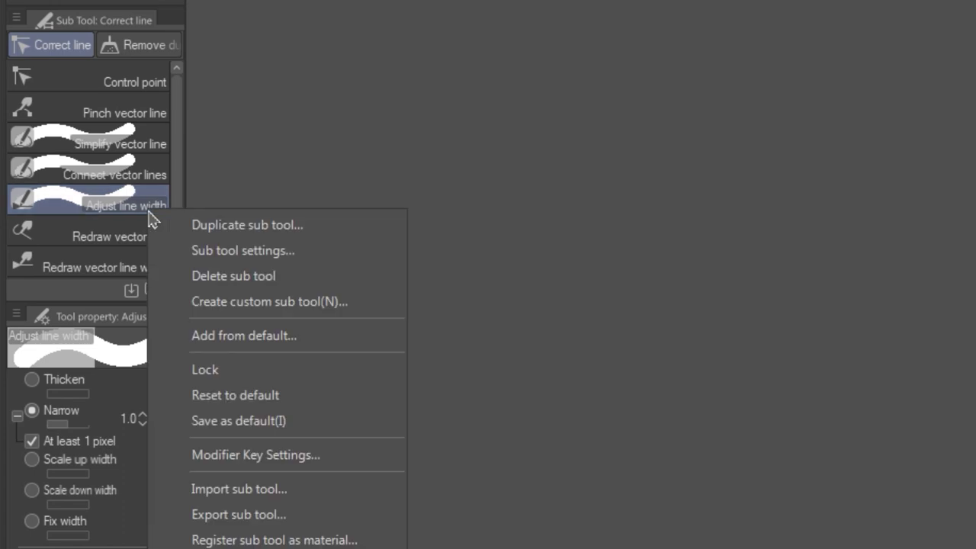
click(175, 222)
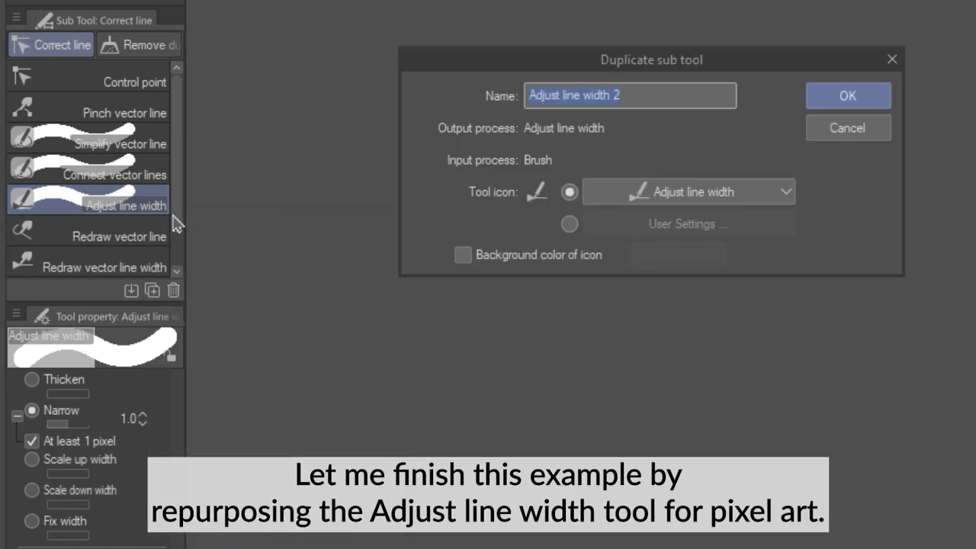
text(PixelArt_)
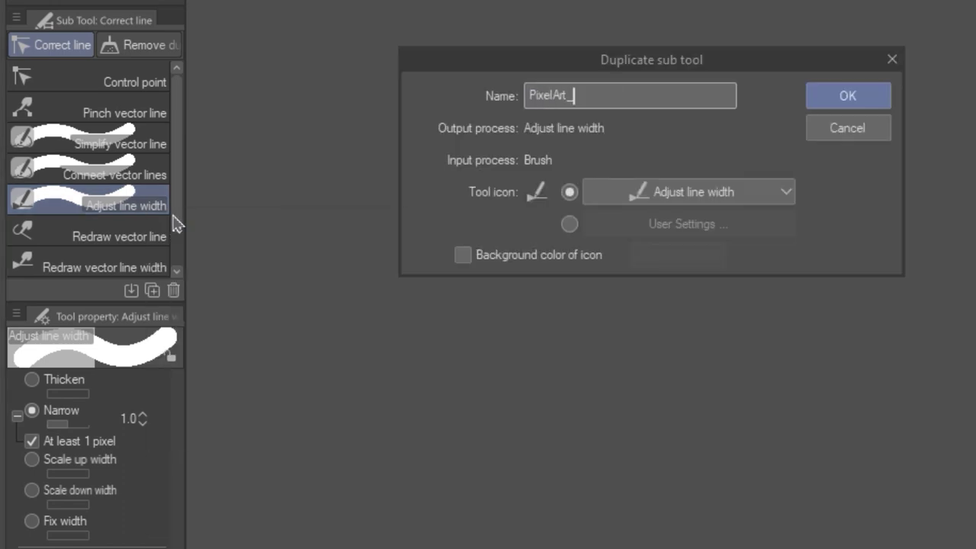
text(RemoveDouble)
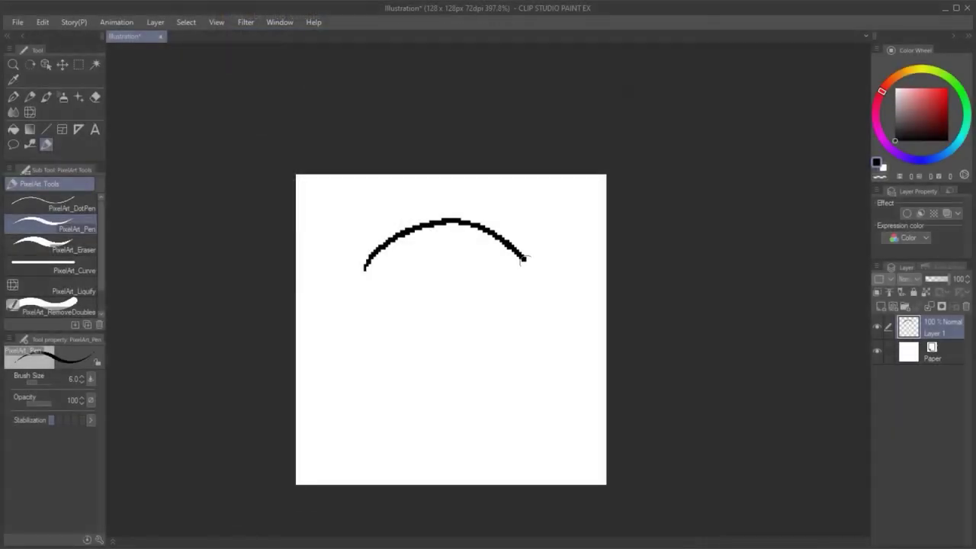
- Draw a rough circle with PixelArt_Pen and thin its outline to a single pixel with PixelArt_RemoveDoubles
drag(363, 266, 361, 329)
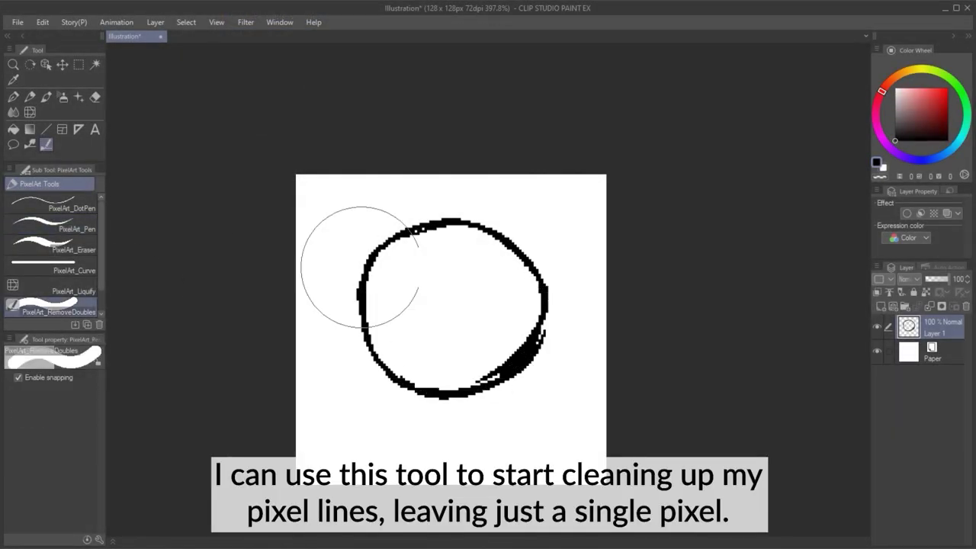
mouse_move(362, 296)
mouse_down()
mouse_move(519, 351)
mouse_move(435, 231)
mouse_move(370, 263)
mouse_up()
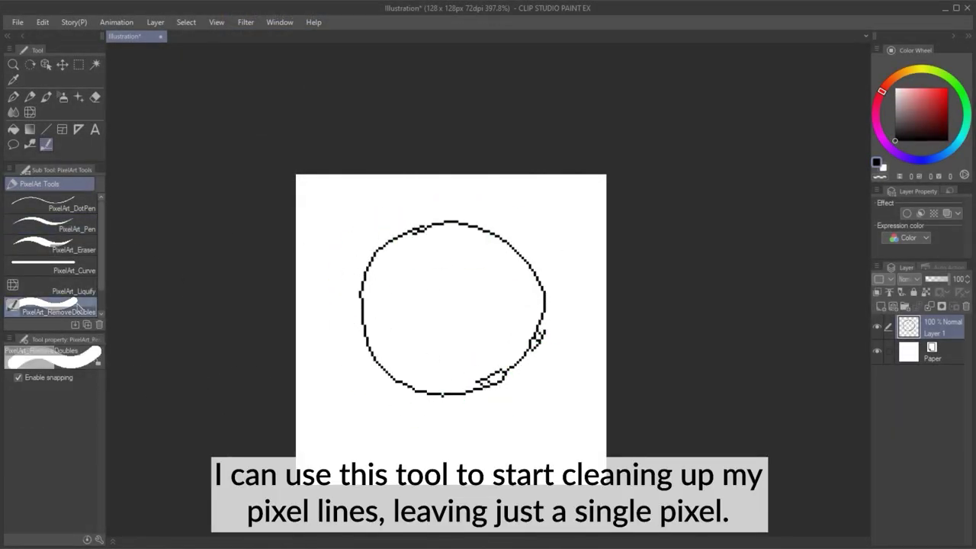
- Draw a rough box in perspective with PixelArt_Pen on the cleared canvas
click(72, 204)
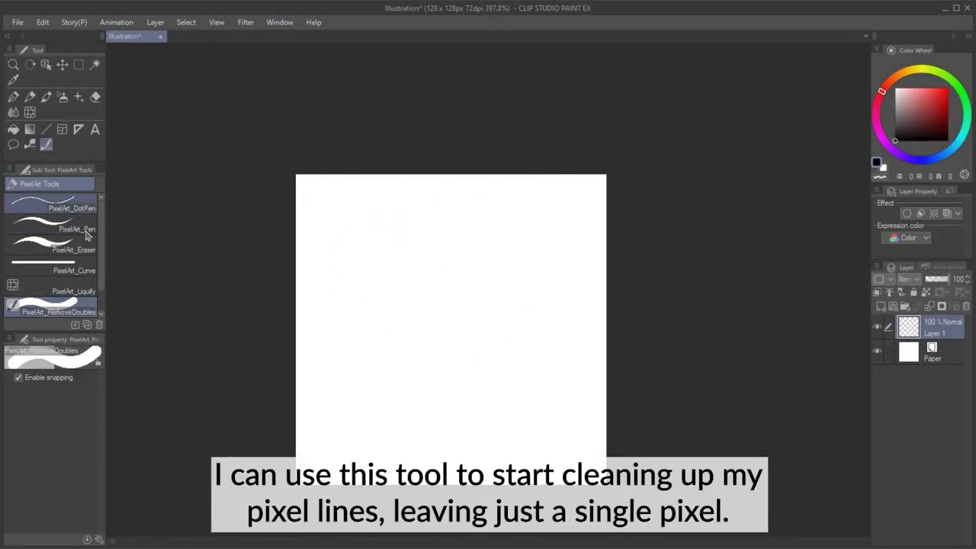
click(77, 227)
mouse_move(348, 305)
mouse_down()
mouse_move(447, 240)
mouse_move(552, 294)
mouse_up()
mouse_move(348, 306)
mouse_down()
mouse_move(448, 244)
mouse_move(460, 364)
mouse_up()
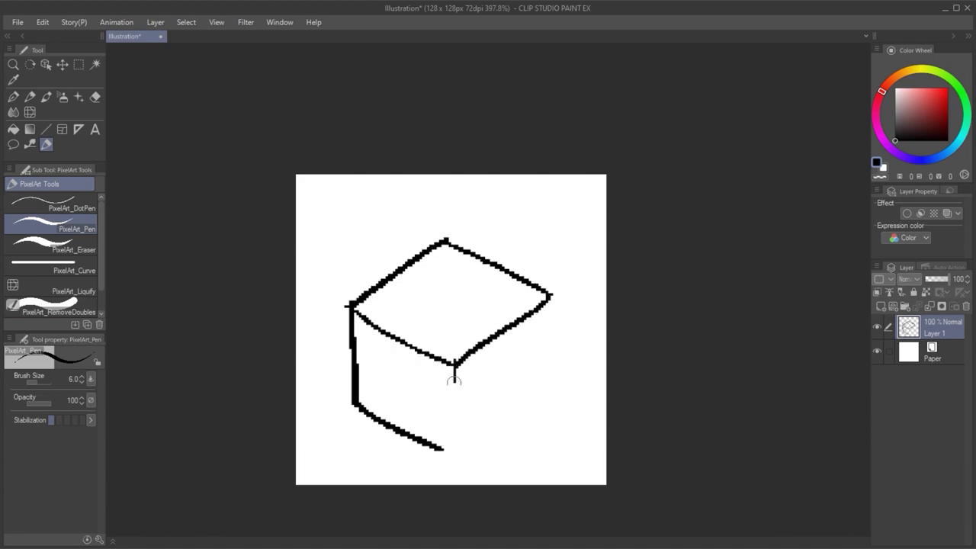
mouse_move(348, 305)
mouse_down()
mouse_move(446, 229)
mouse_move(348, 322)
mouse_move(518, 319)
mouse_up()
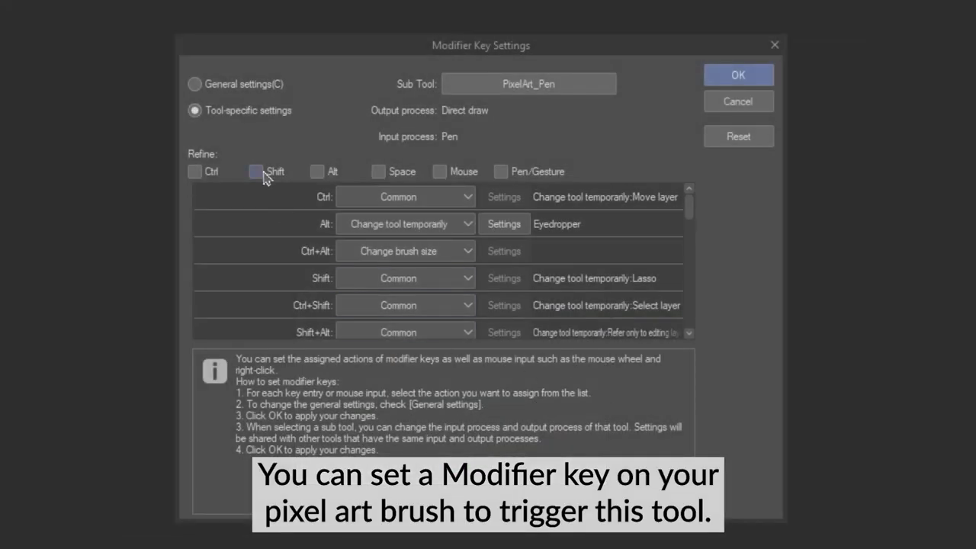
- Set the Shift modifier of PixelArt_Pen to change the tool temporarily to PixelArt_RemoveDoubles
click(263, 176)
click(423, 197)
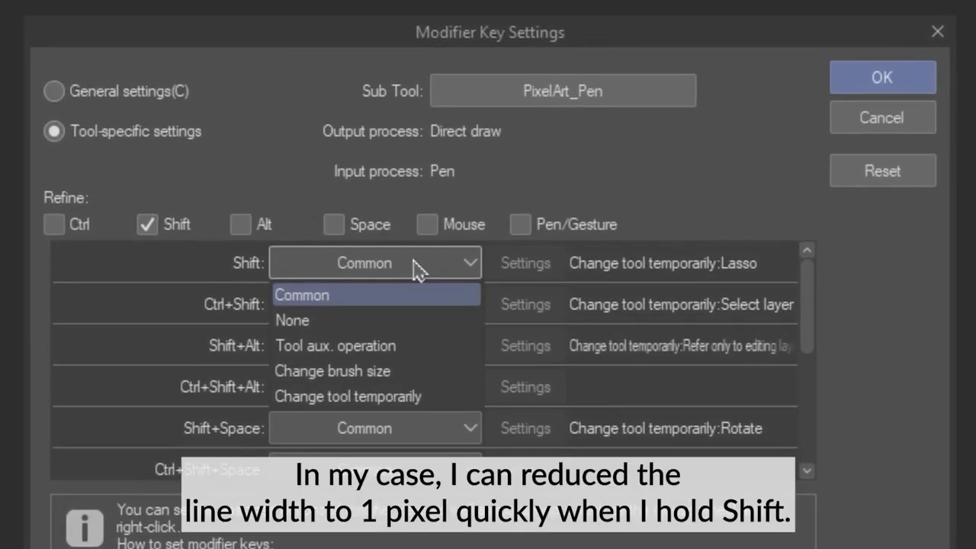
click(381, 397)
click(121, 197)
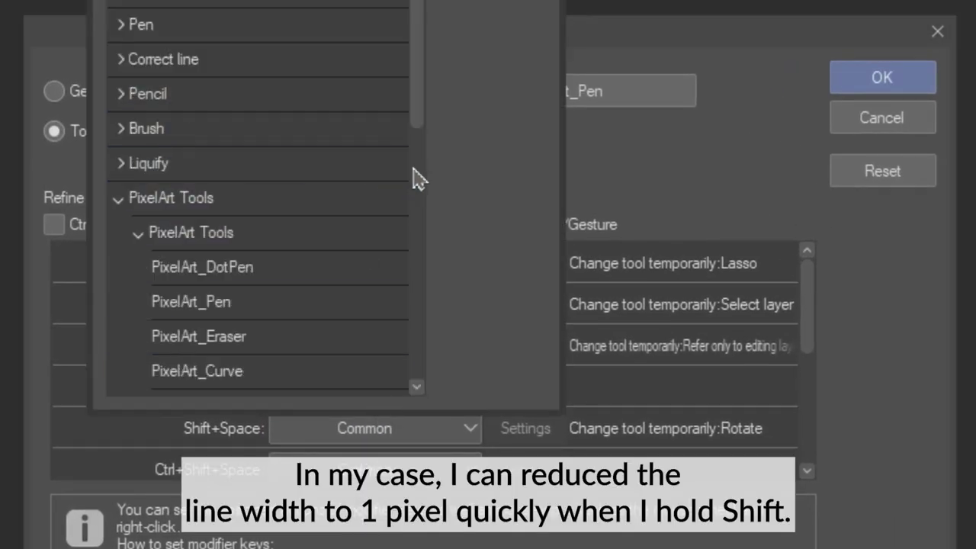
scroll(333, 272, down, 2)
click(229, 353)
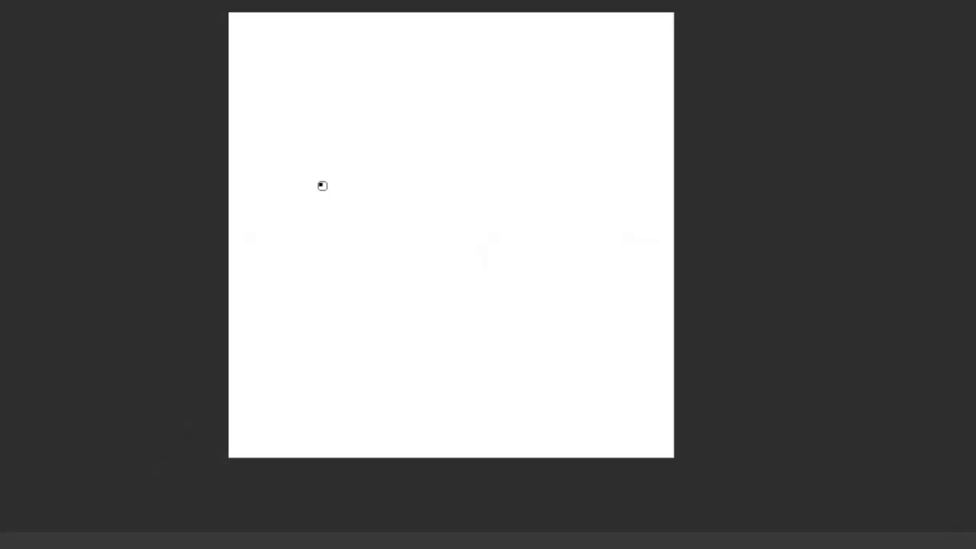
- Draw a skull's cranium arc, eye sockets and nose as lines thinned to one pixel
mouse_move(314, 209)
mouse_down()
mouse_move(592, 206)
mouse_move(592, 227)
mouse_up()
drag(453, 186, 527, 204)
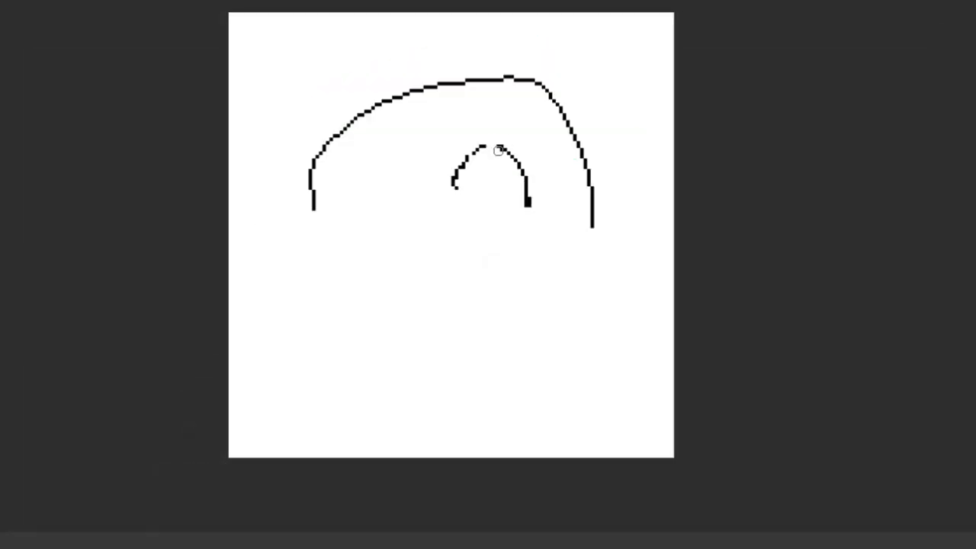
drag(498, 150, 457, 157)
drag(554, 192, 586, 196)
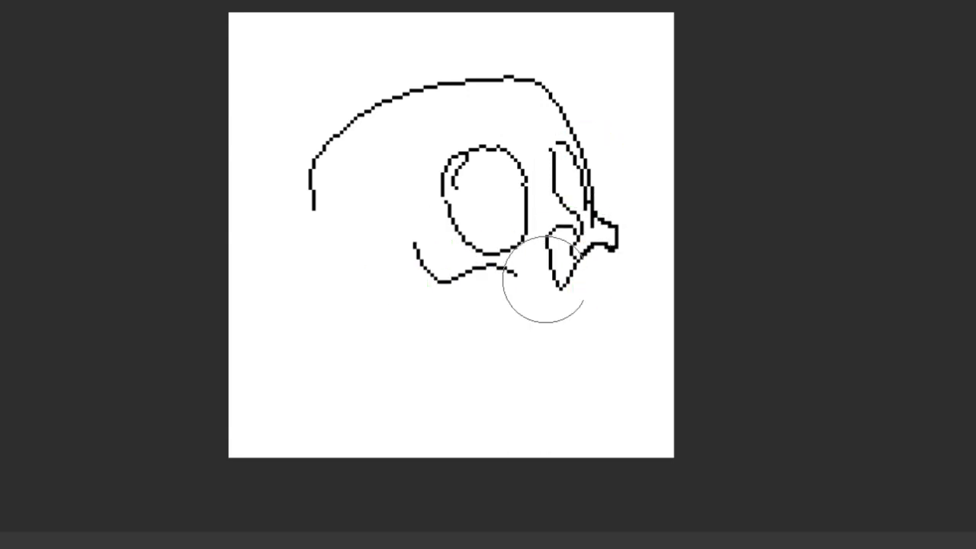
- Complete the skull with its cheekbone, jaw and back of the head, thinning the outline to one pixel
drag(483, 279, 500, 319)
drag(511, 333, 599, 324)
drag(593, 263, 613, 308)
drag(313, 208, 315, 218)
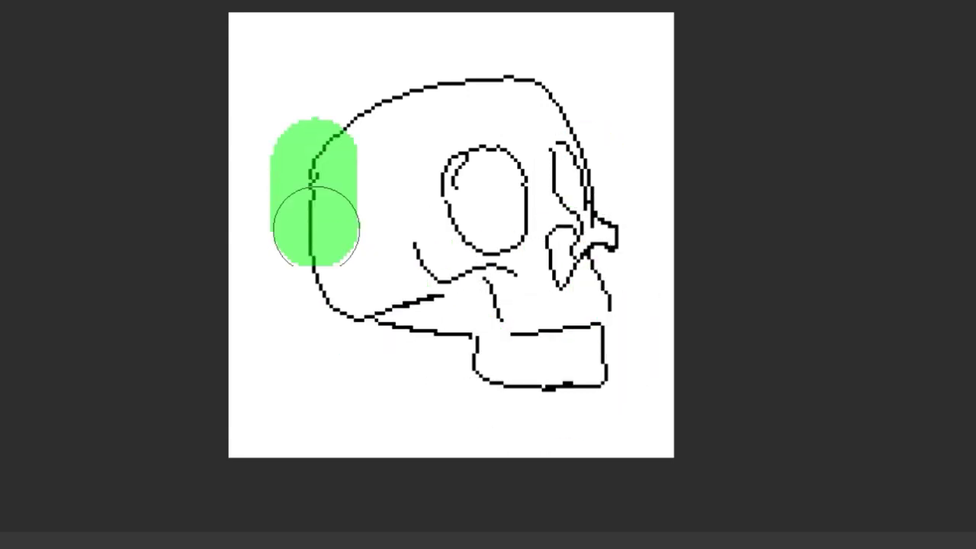
drag(350, 305, 460, 342)
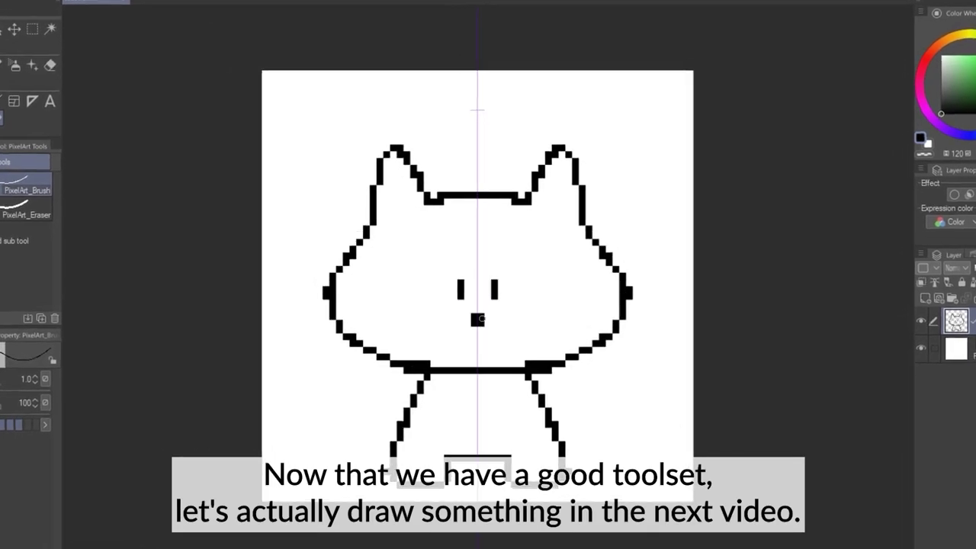
- Complete the symmetrical fox character with a smiling mouth, arms and round belly, tall ears with inner outlines and furry cheeks
drag(424, 313, 530, 313)
mouse_move(433, 375)
mouse_down()
mouse_move(482, 436)
mouse_move(335, 400)
mouse_up()
drag(543, 376, 539, 426)
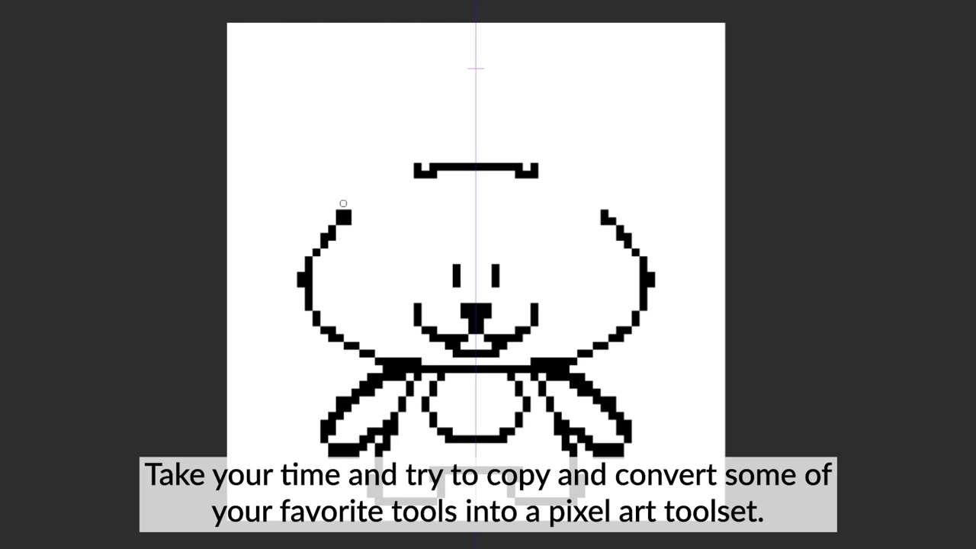
mouse_move(343, 204)
mouse_down()
mouse_move(366, 170)
mouse_move(349, 120)
mouse_move(392, 175)
mouse_move(402, 119)
mouse_move(319, 241)
mouse_up()
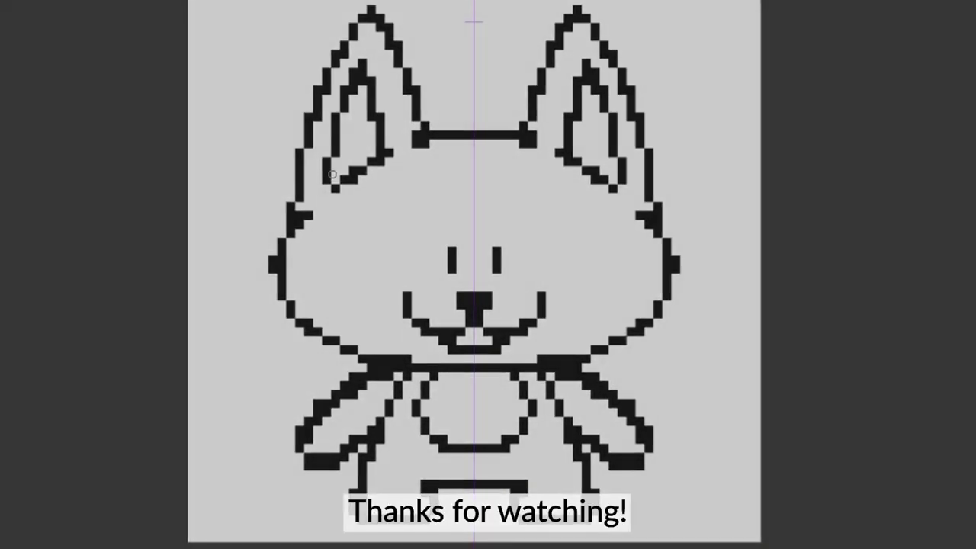
mouse_move(334, 177)
mouse_down()
mouse_move(710, 253)
mouse_move(620, 272)
mouse_move(266, 255)
mouse_move(276, 225)
mouse_move(686, 232)
mouse_up()
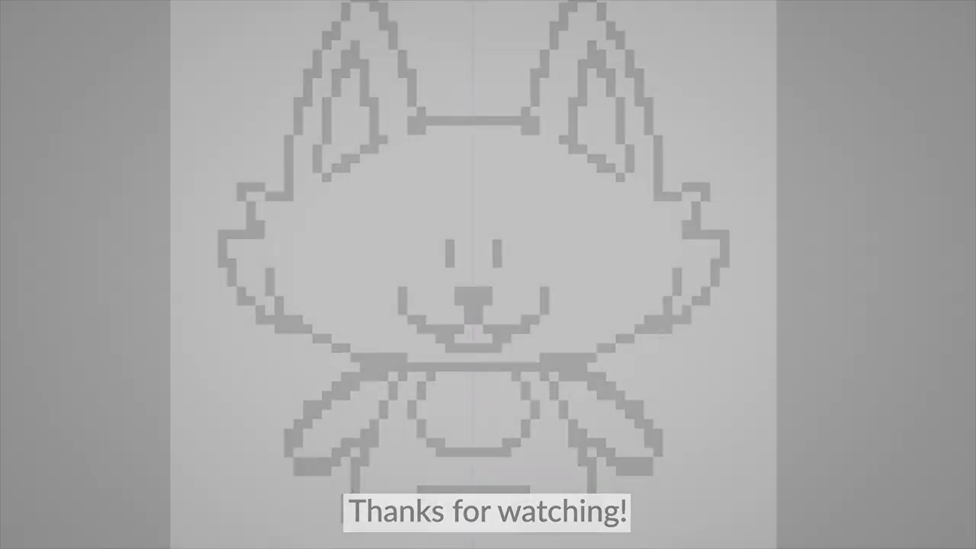